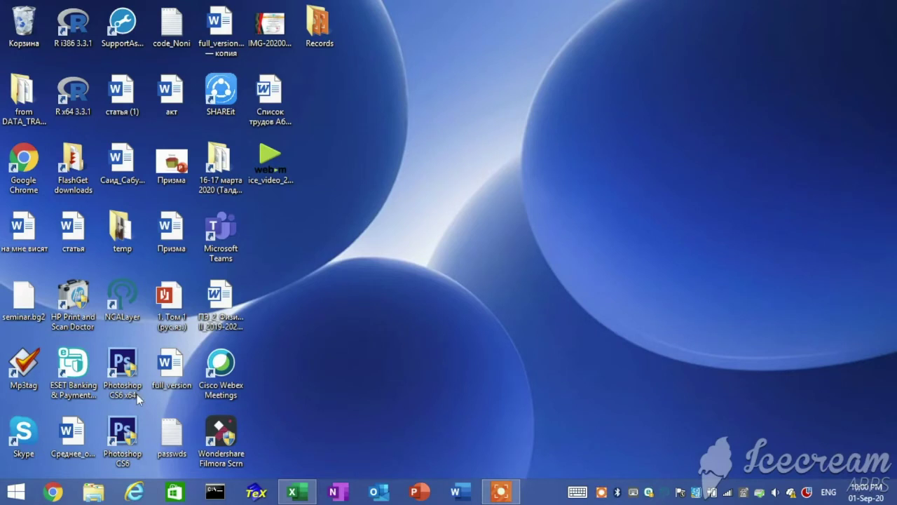
# Launch Excel from the Windows 8.1 Apps list and bring the blank Book1 workbook to the front.
pyautogui.click(15, 491)
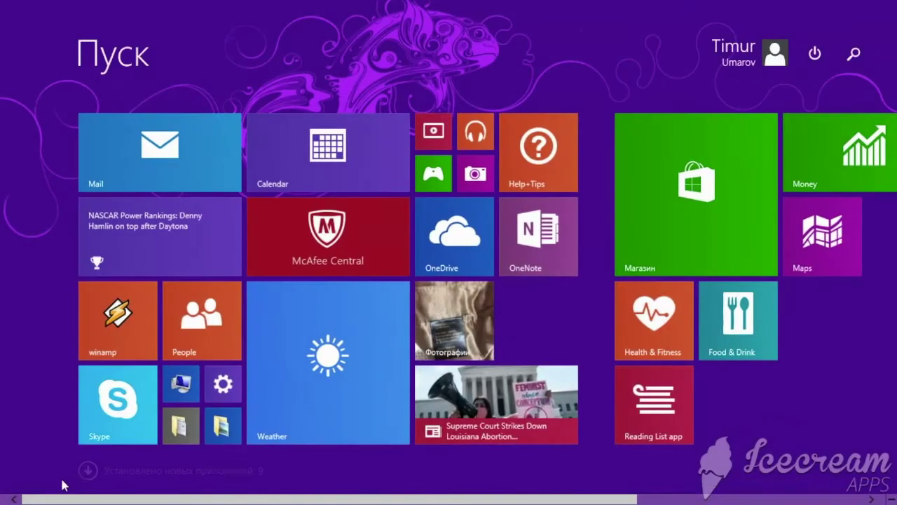
pyautogui.click(88, 470)
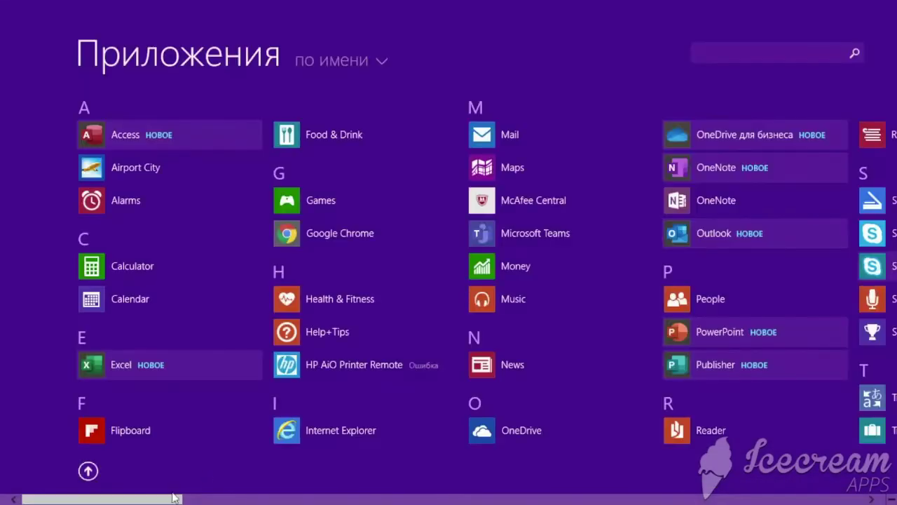
pyautogui.moveTo(145, 497); pyautogui.dragTo(114, 474)
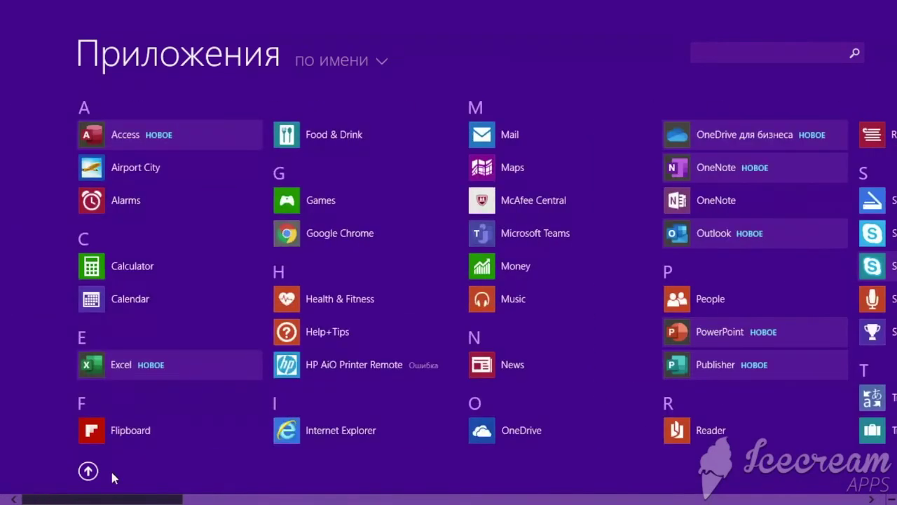
pyautogui.click(148, 369)
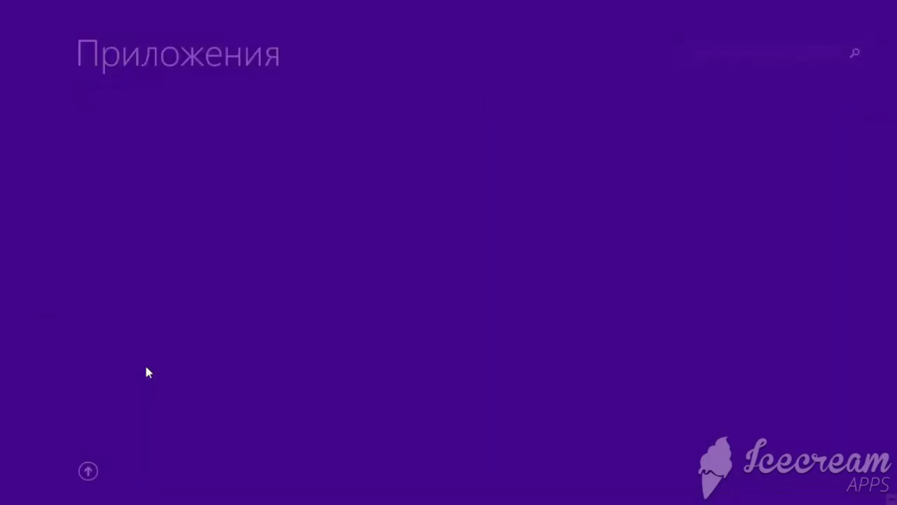
pyautogui.moveTo(304, 495)
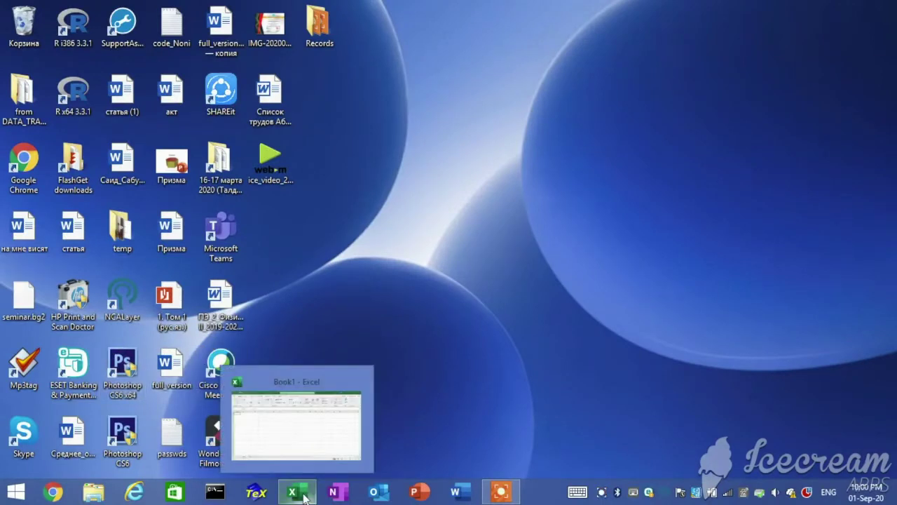
pyautogui.click(303, 495)
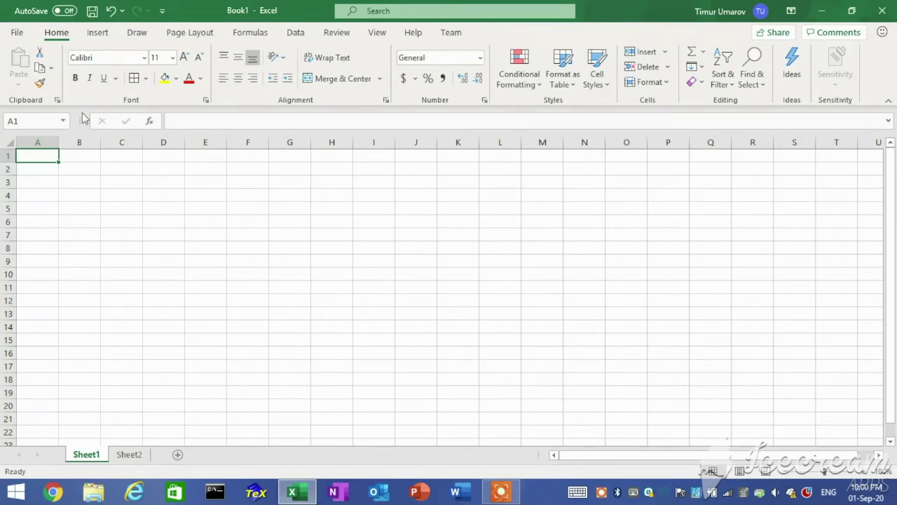
# Browse the Insert, Page Layout and Formulas ribbon tabs, finishing on Formulas.
pyautogui.click(98, 33)
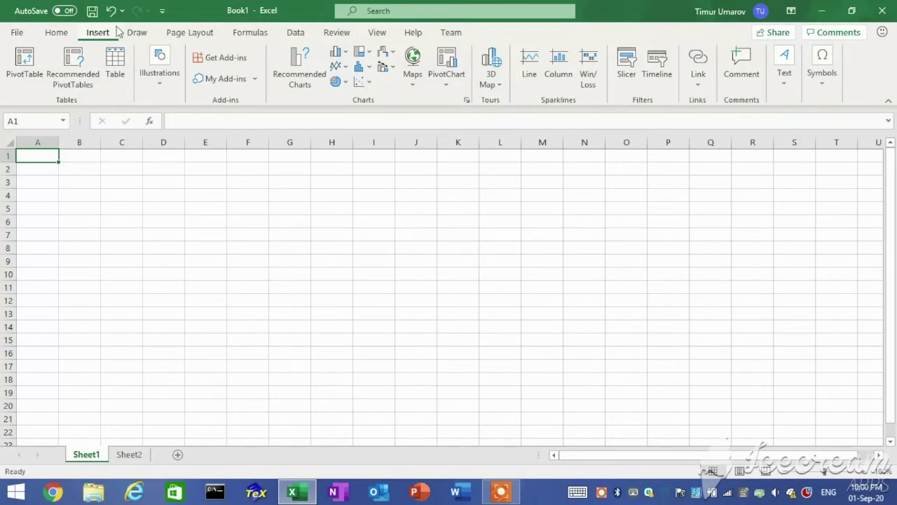
pyautogui.click(169, 36)
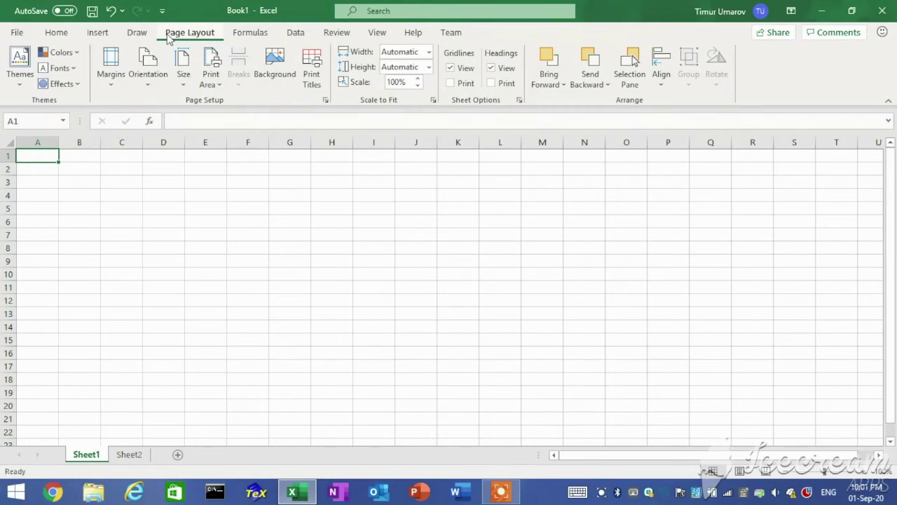
pyautogui.click(251, 34)
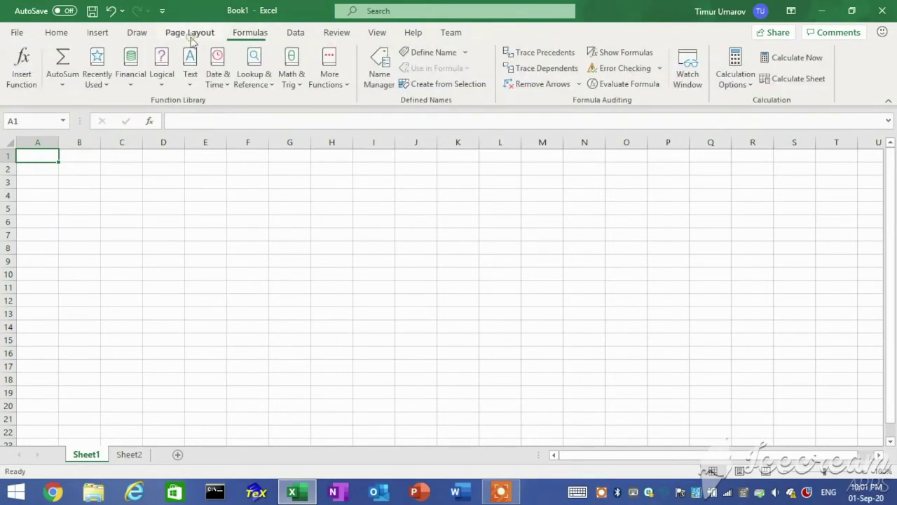
pyautogui.click(191, 35)
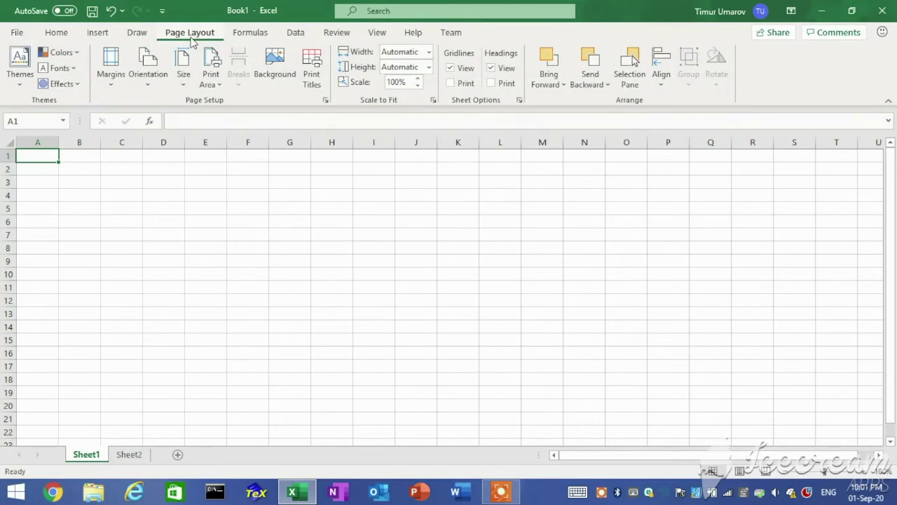
pyautogui.click(256, 32)
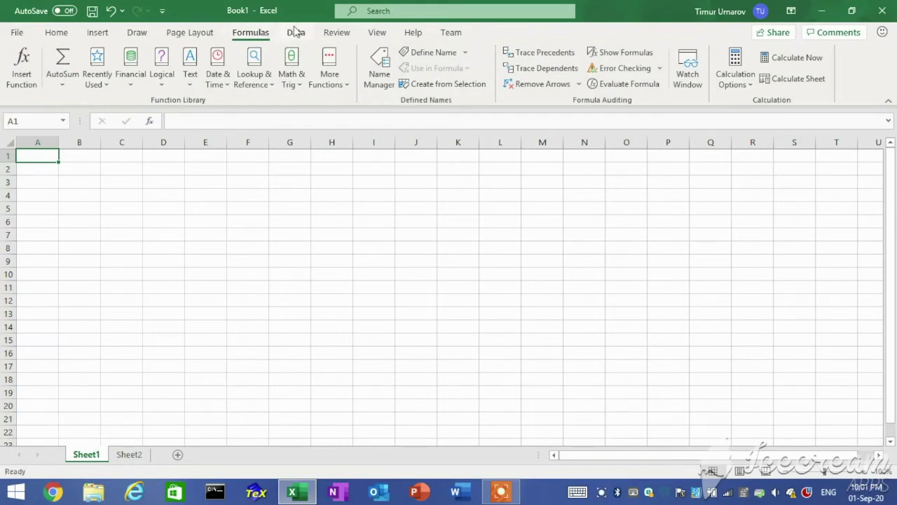
# Browse the Data, Review and View tabs, dismissing the import-data and comments tips.
pyautogui.click(295, 31)
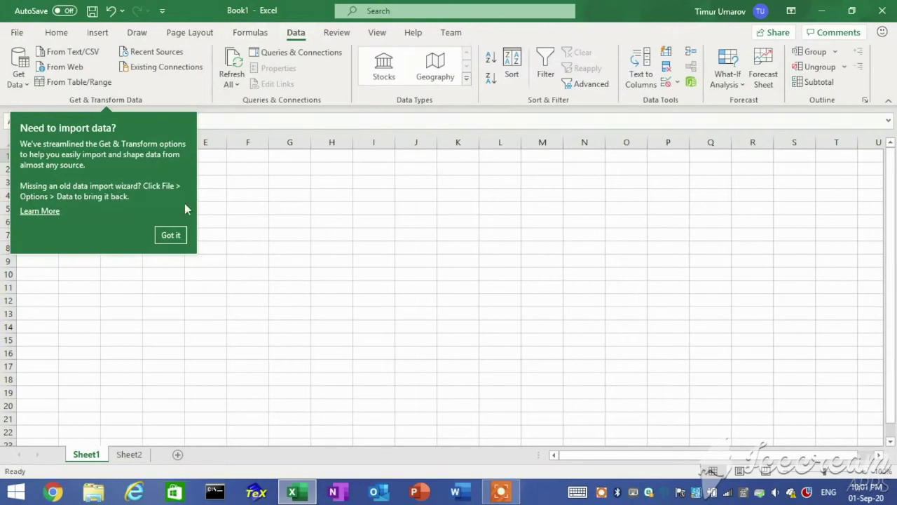
pyautogui.click(175, 235)
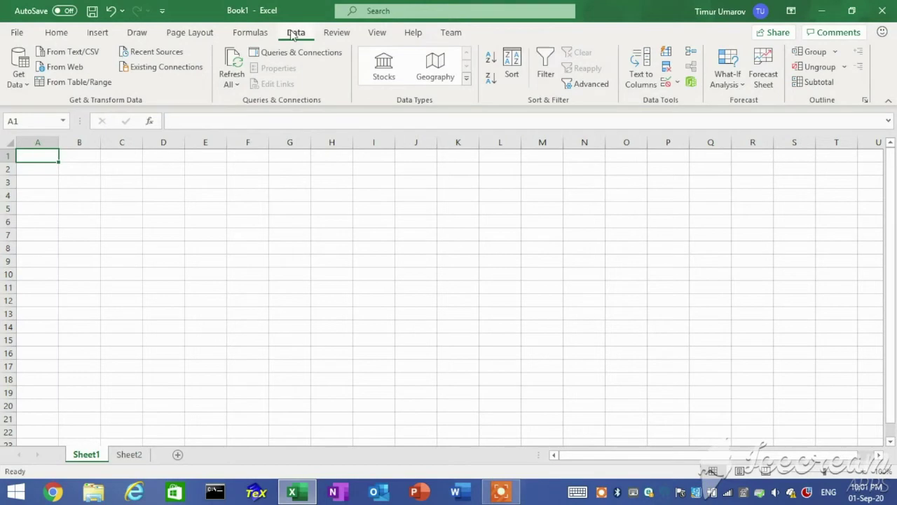
pyautogui.click(334, 35)
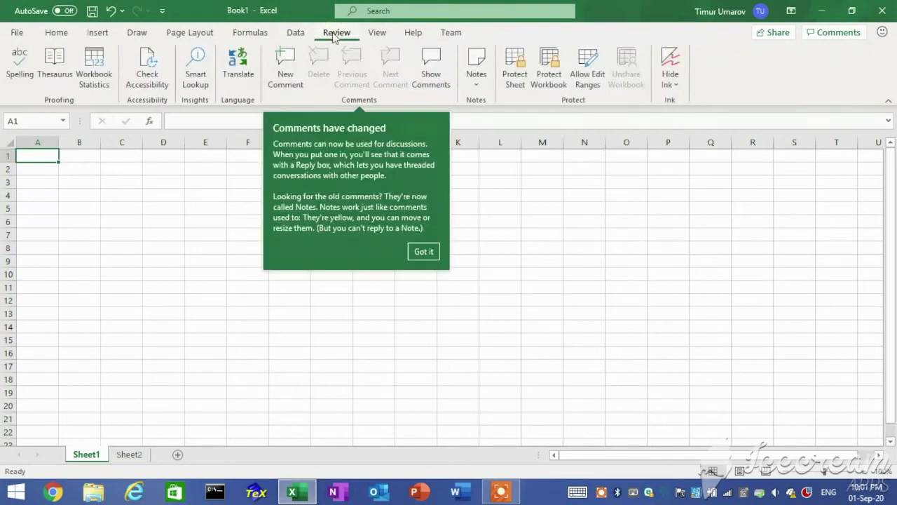
pyautogui.click(425, 253)
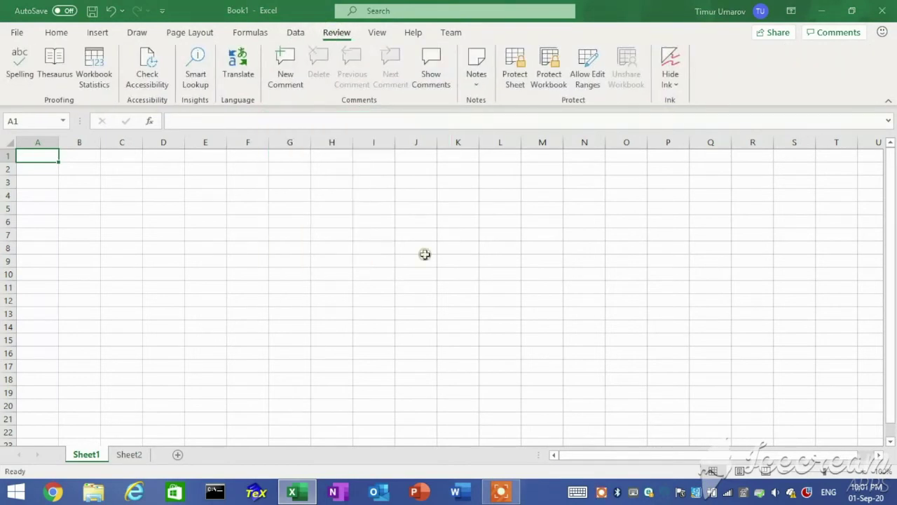
pyautogui.click(378, 33)
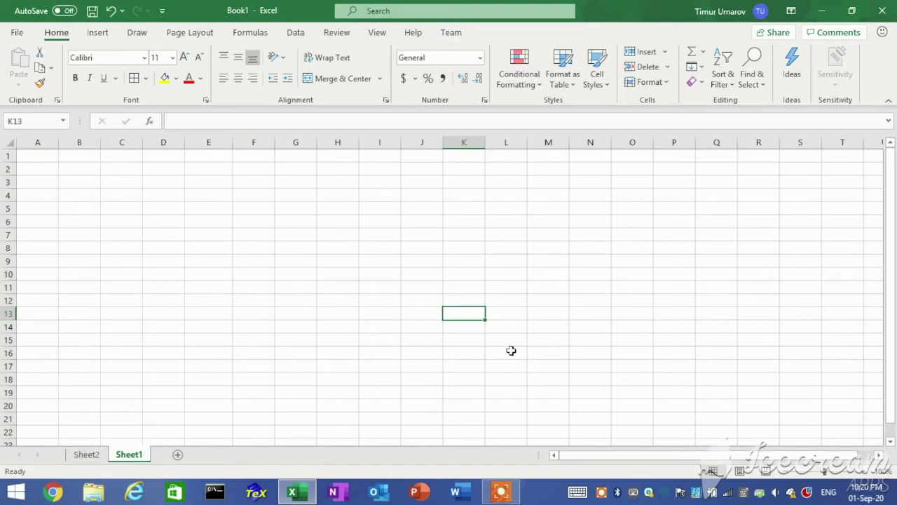
pyautogui.click(179, 456)
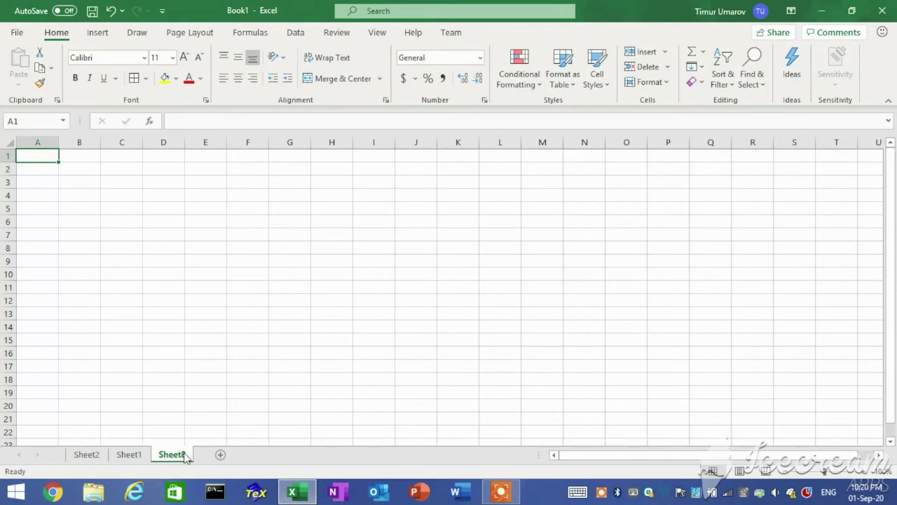
pyautogui.rightClick(186, 457)
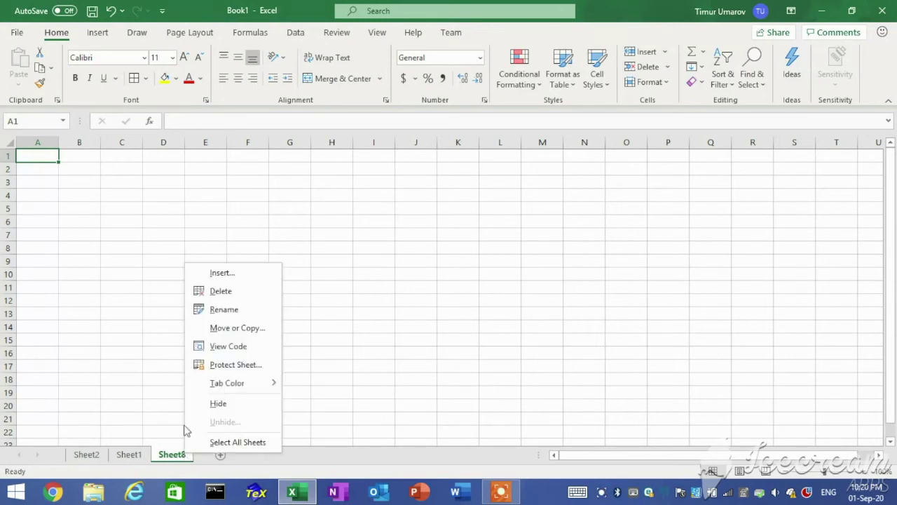
pyautogui.click(224, 309)
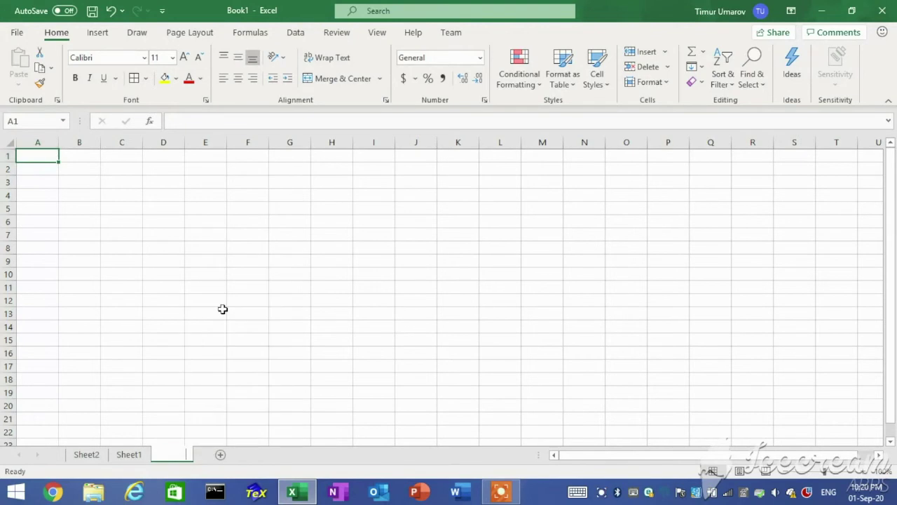
pyautogui.write('Test')
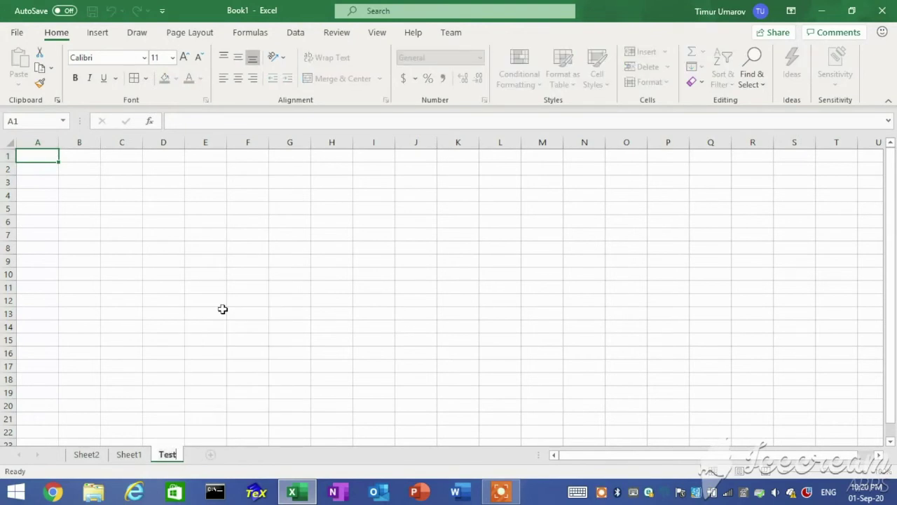
pyautogui.press('Return')
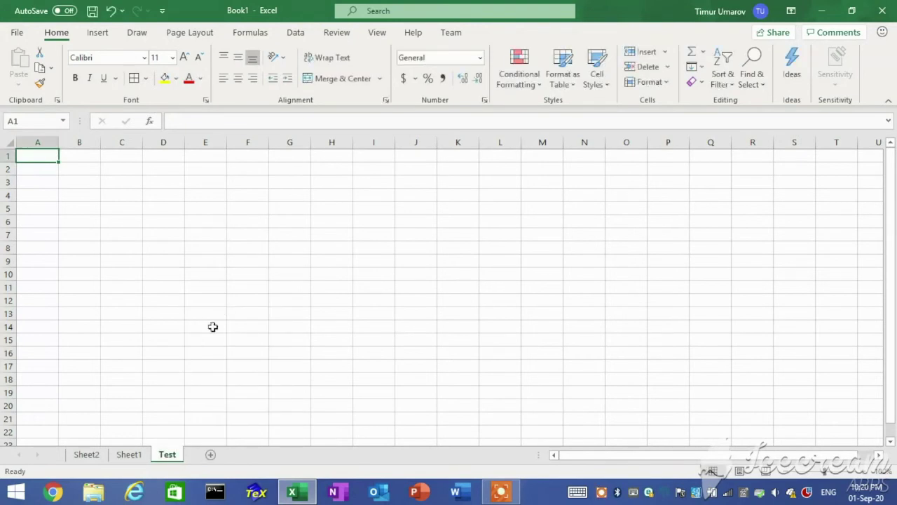
pyautogui.rightClick(173, 465)
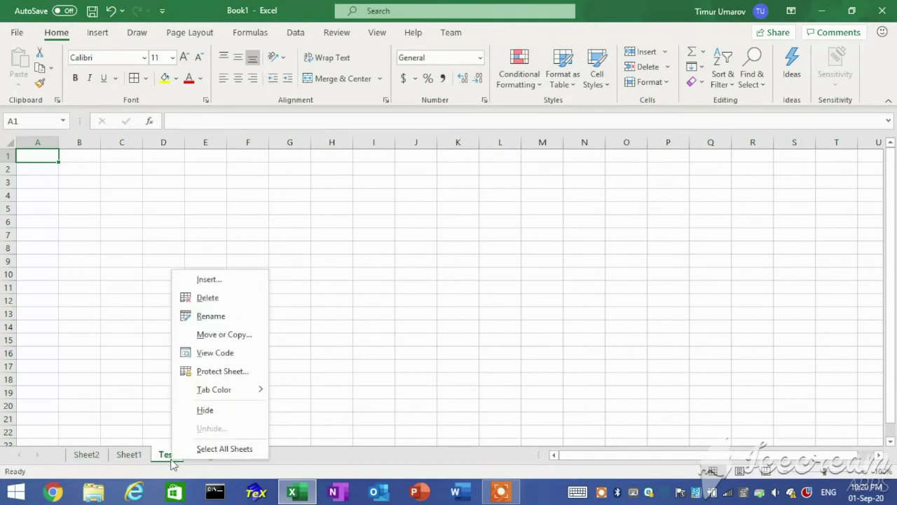
pyautogui.click(234, 300)
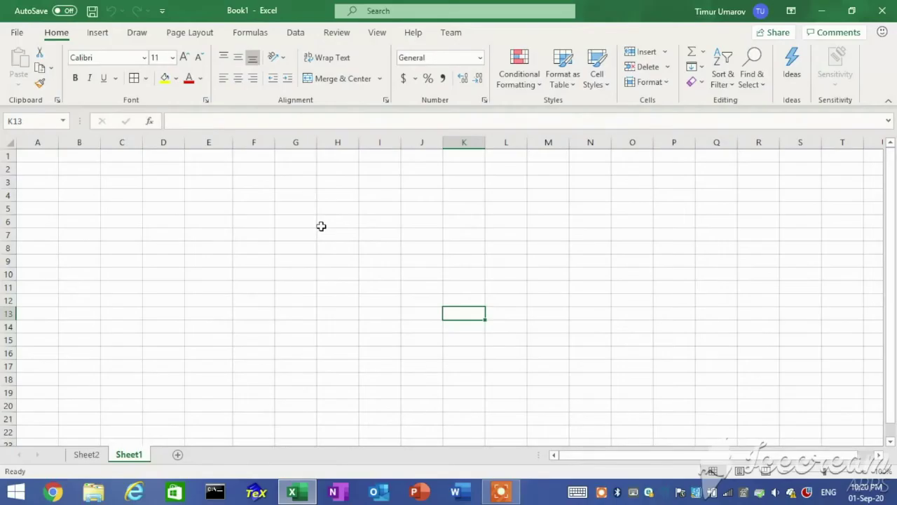
# Type the label First in G6 and Second in G7.
pyautogui.click(295, 222)
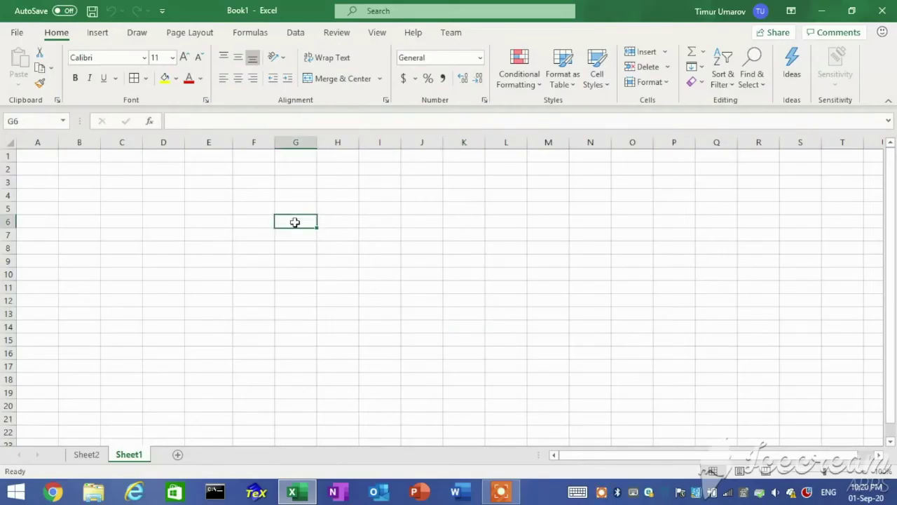
pyautogui.write('First')
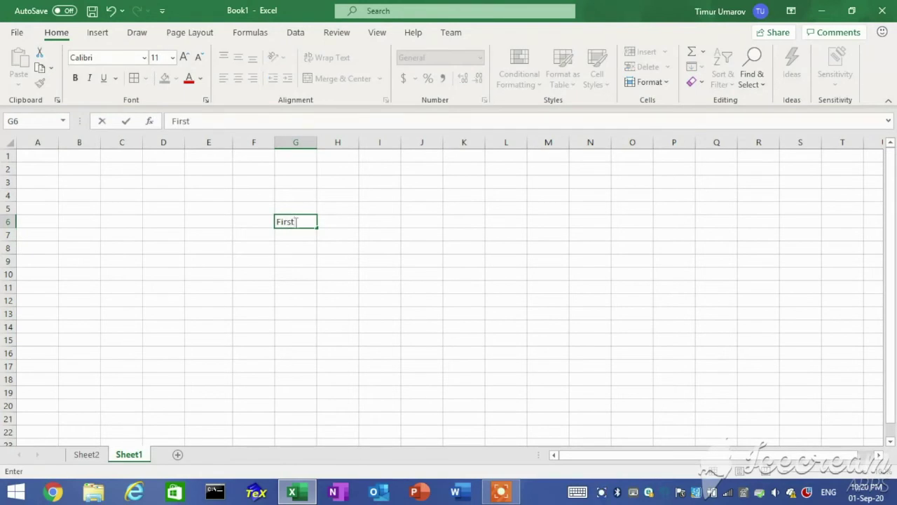
pyautogui.press('Return')
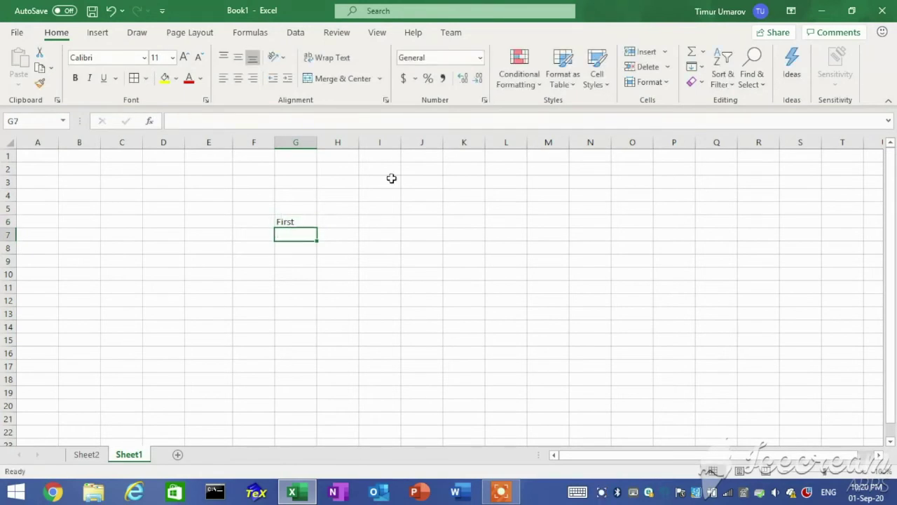
pyautogui.click(386, 120)
pyautogui.write('Second')
pyautogui.press('Return')
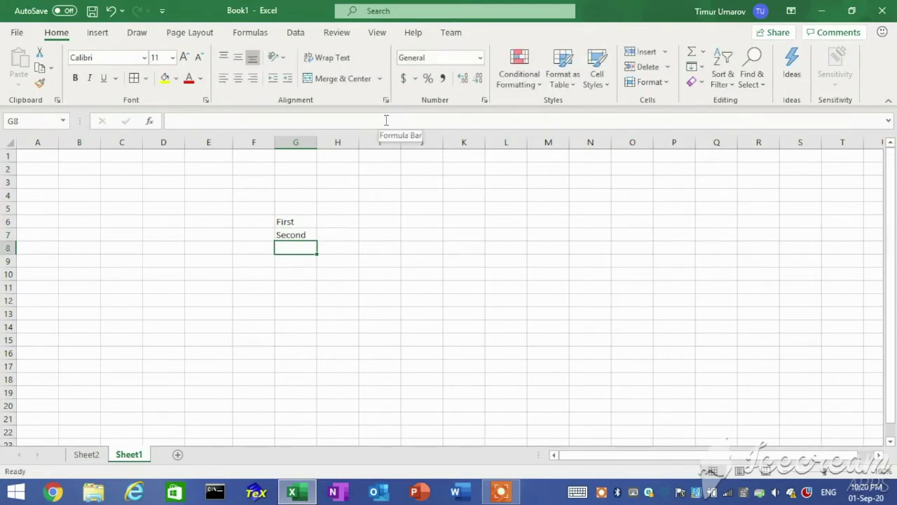
pyautogui.click(348, 223)
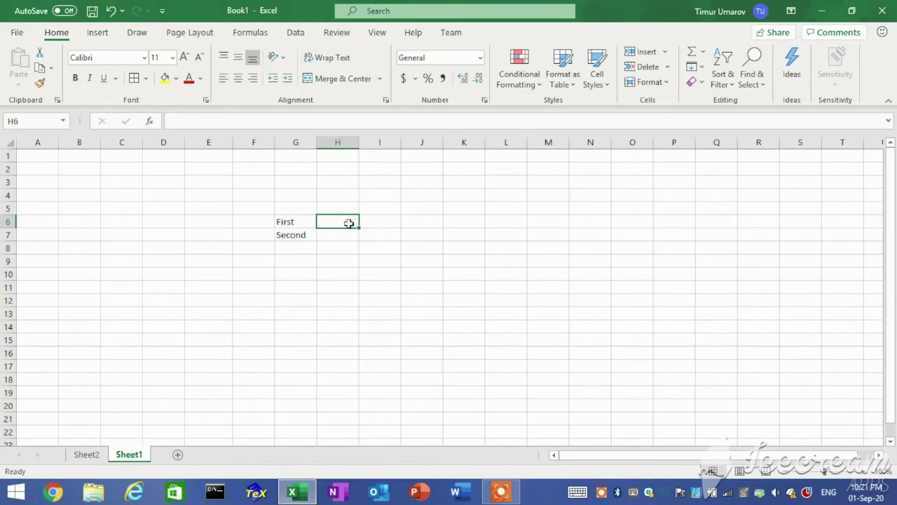
# Enter the numbers 1 in H6 and 2 in H7.
pyautogui.write('1')
pyautogui.press('Return')
pyautogui.write('2')
pyautogui.press('Return')
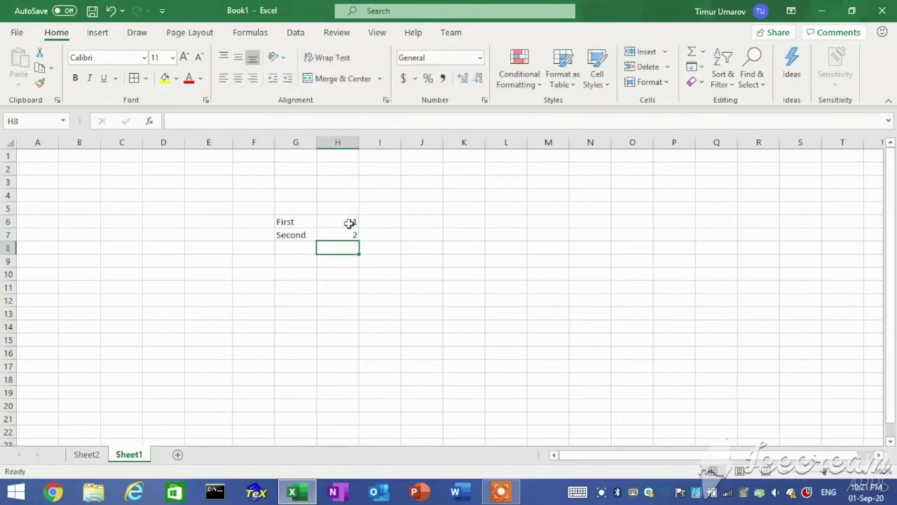
# Enter the dates 16-05-20 in G9 and 16-04-20 in G10.
pyautogui.click(292, 260)
pyautogui.write('1')
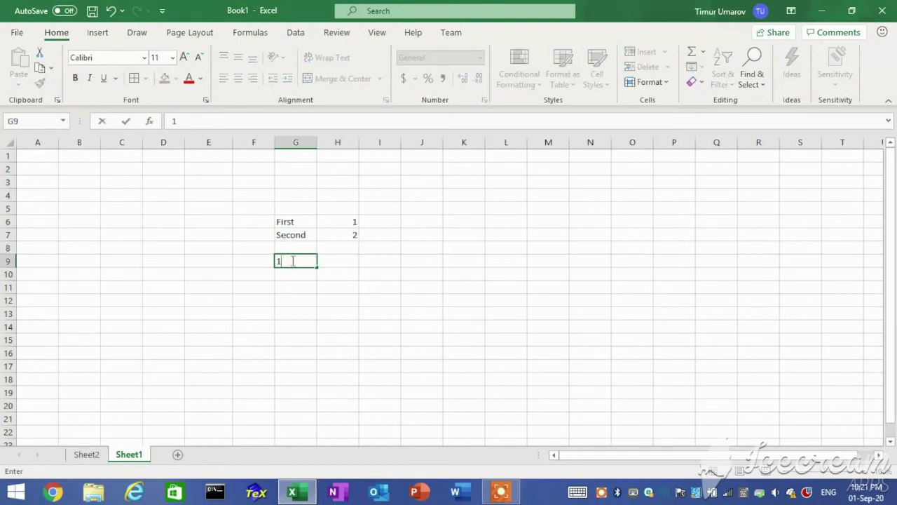
pyautogui.write('6/')
pyautogui.write('/20')
pyautogui.press('Return')
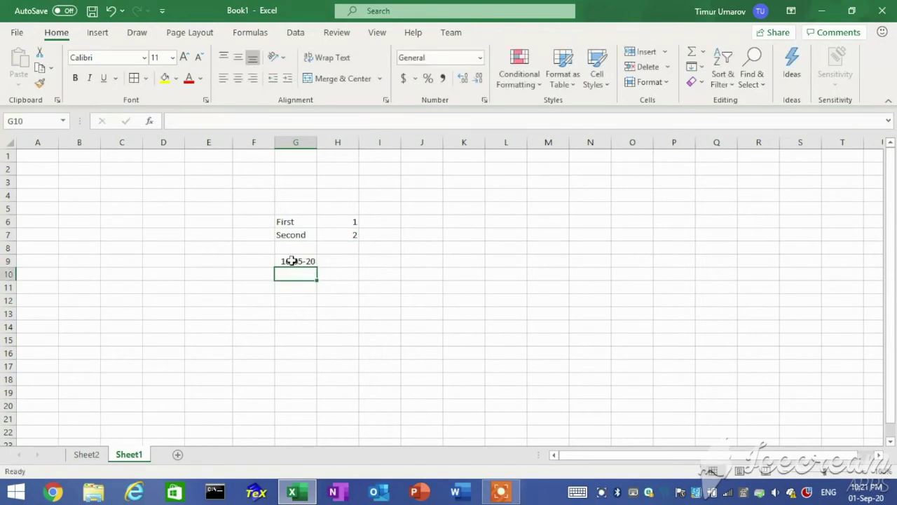
pyautogui.write('16')
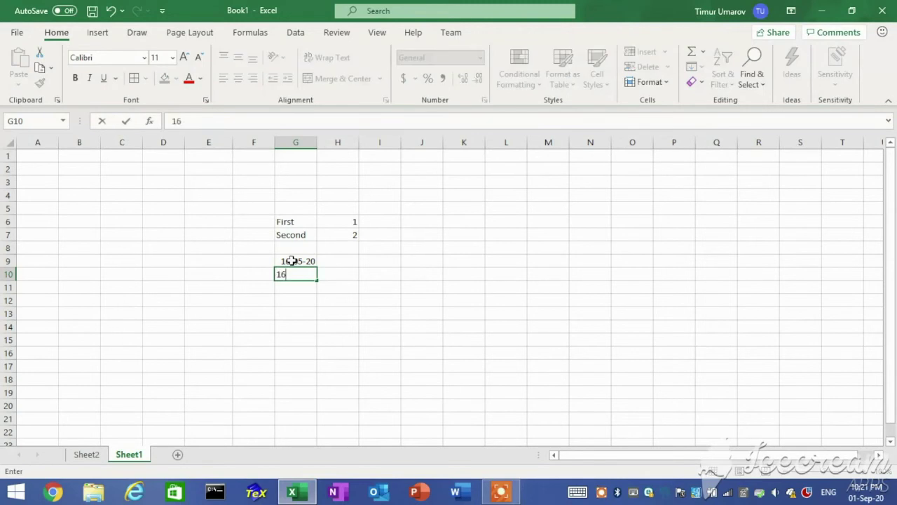
pyautogui.write('-04-20')
pyautogui.press('Return')
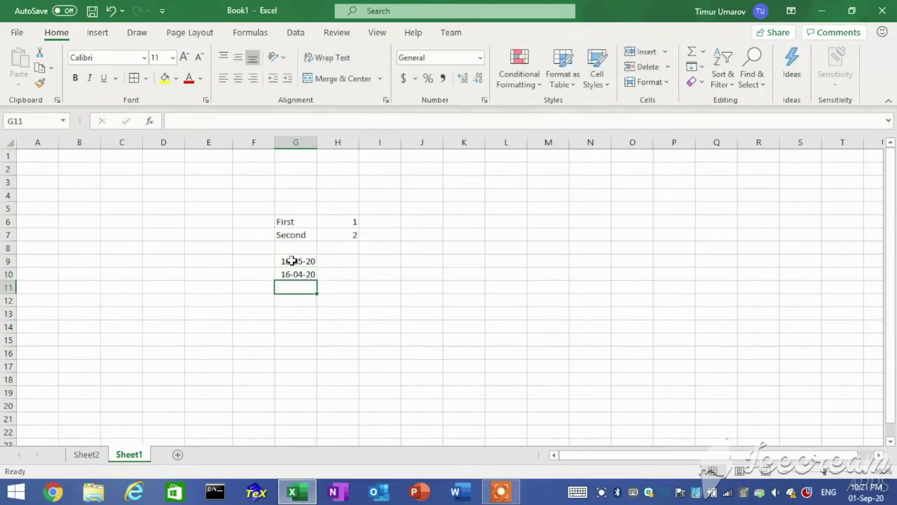
pyautogui.click(351, 260)
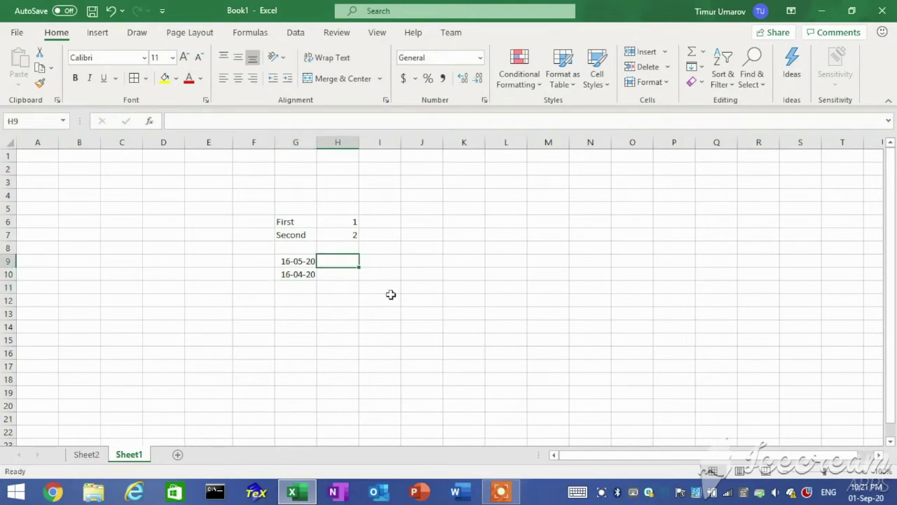
# Enter the times 05:49:34 AM in H9 and 05:47:34 PM in H10.
pyautogui.write('05:')
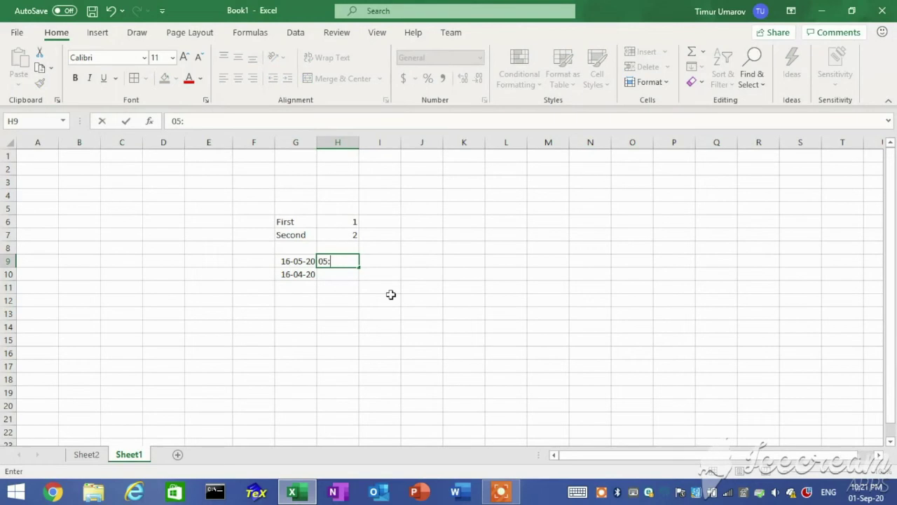
pyautogui.write('49:34 a')
pyautogui.press('Return')
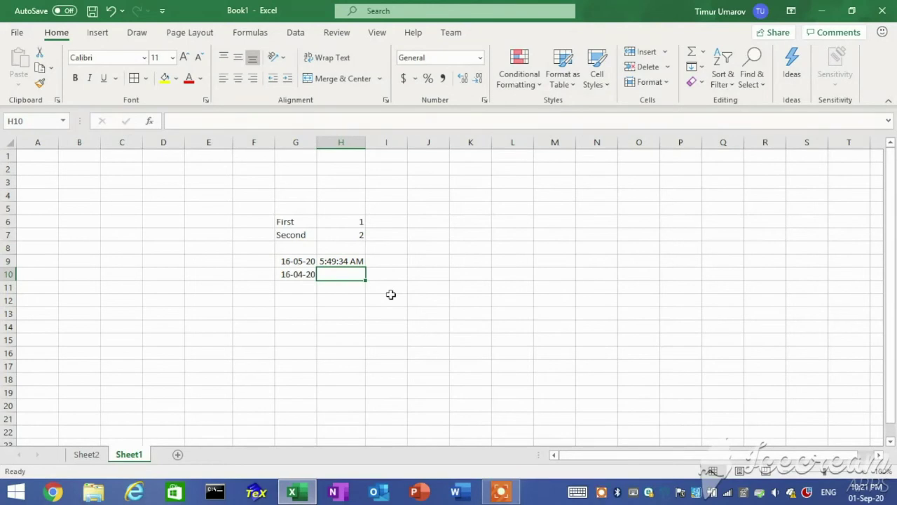
pyautogui.write('05:47:34')
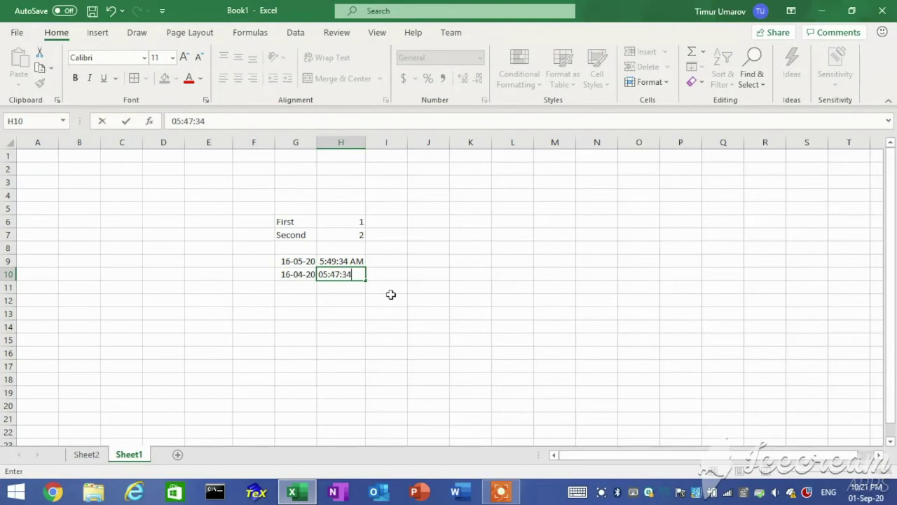
pyautogui.write(' p')
pyautogui.press('Return')
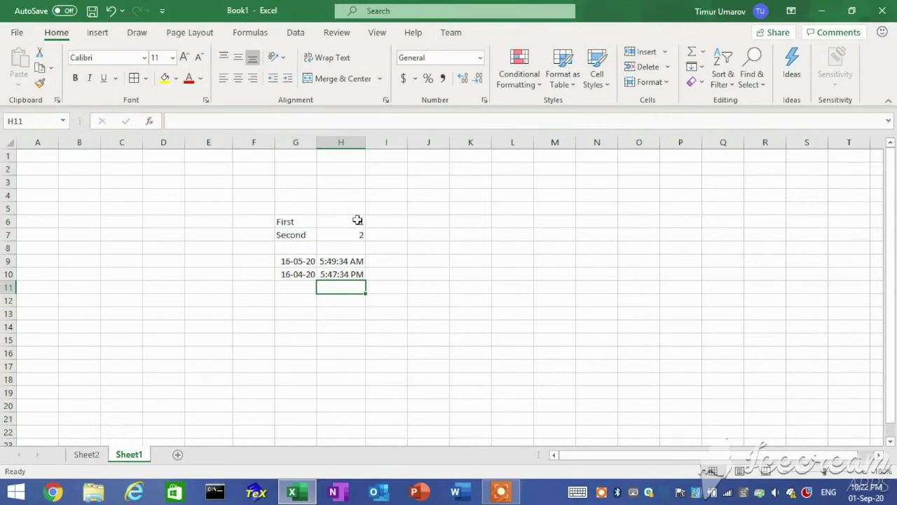
# Edit the G6 label so it reads Firstly.
pyautogui.click(295, 221)
pyautogui.doubleClick(295, 221)
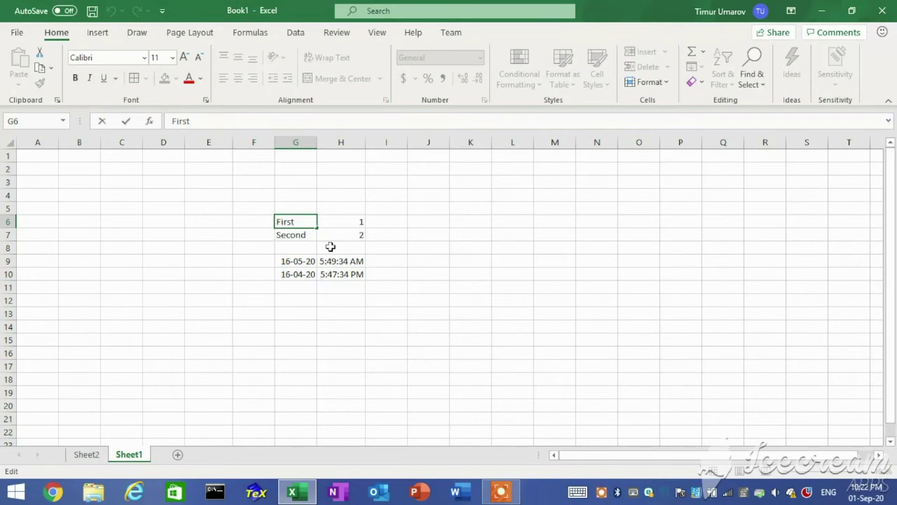
pyautogui.write('ly')
pyautogui.press('Return')
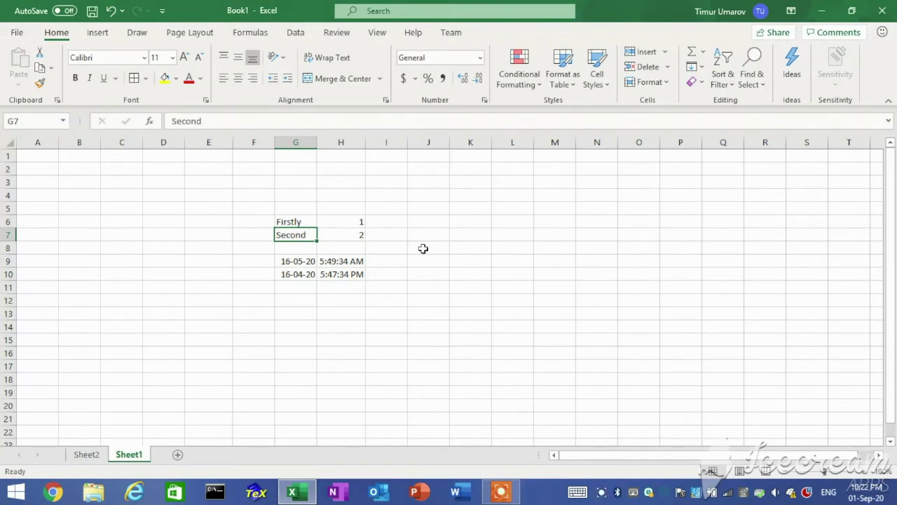
# Replace the 1 in H6 with the word One.
pyautogui.click(342, 222)
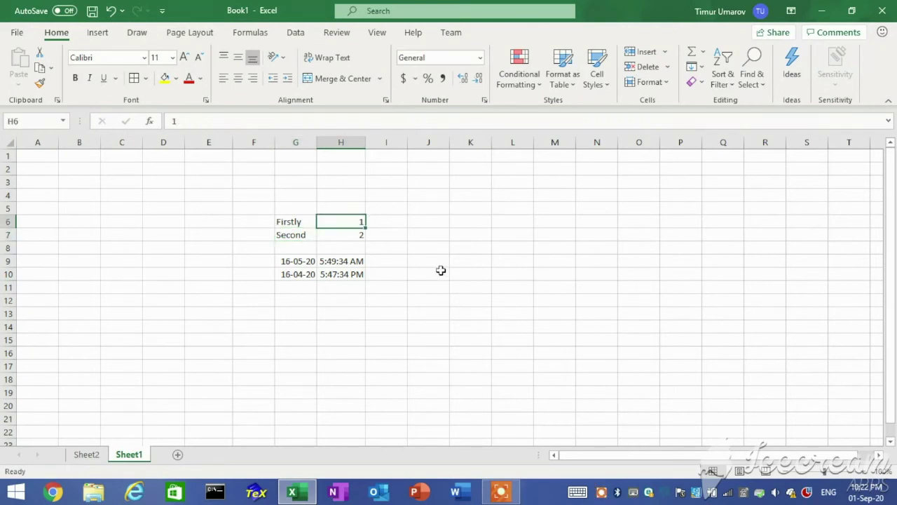
pyautogui.write('One')
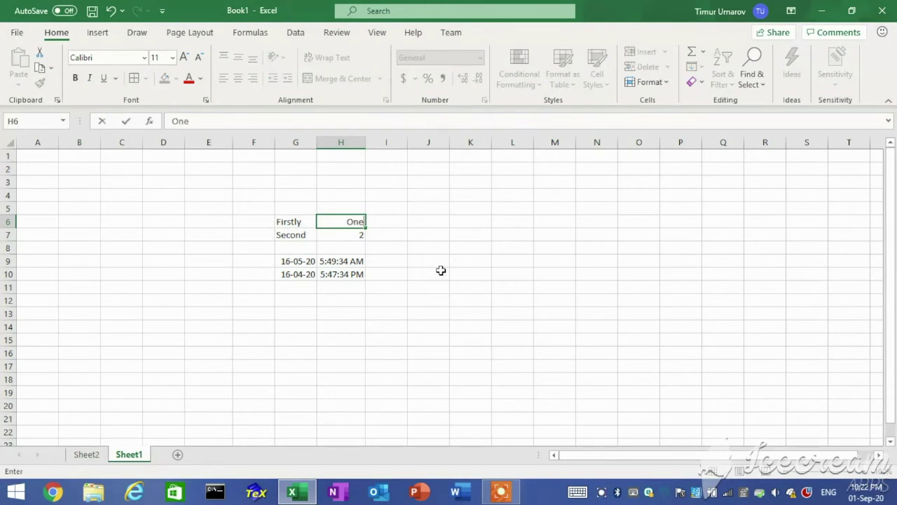
pyautogui.press('Return')
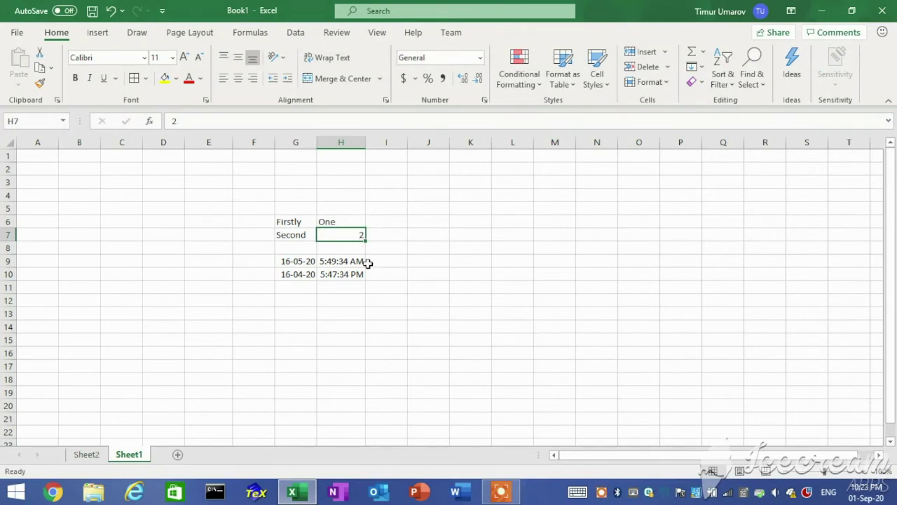
# Delete Second from G7, then select G6:H7 and pick H7.
pyautogui.click(286, 236)
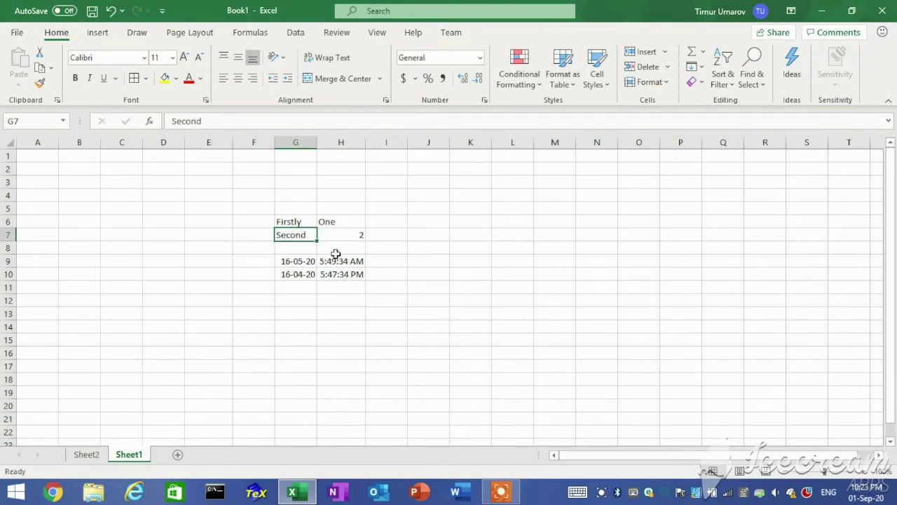
pyautogui.press('Delete')
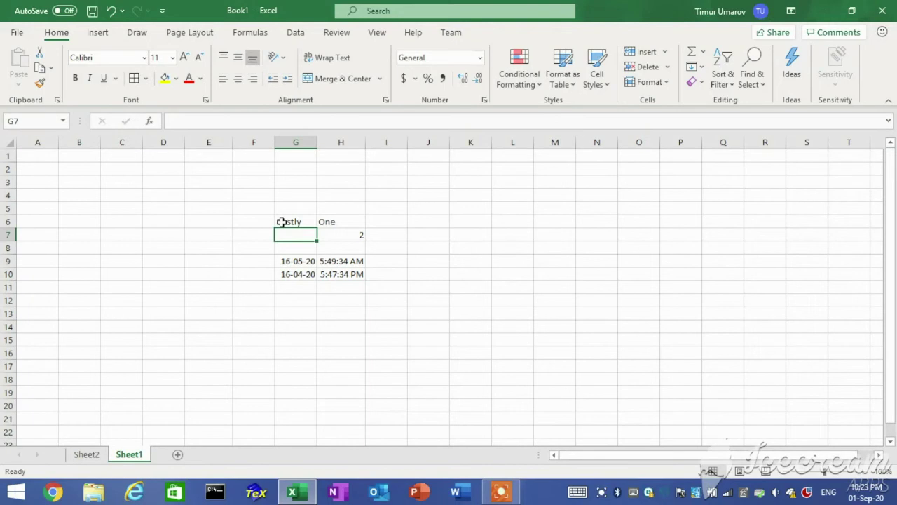
pyautogui.click(290, 222)
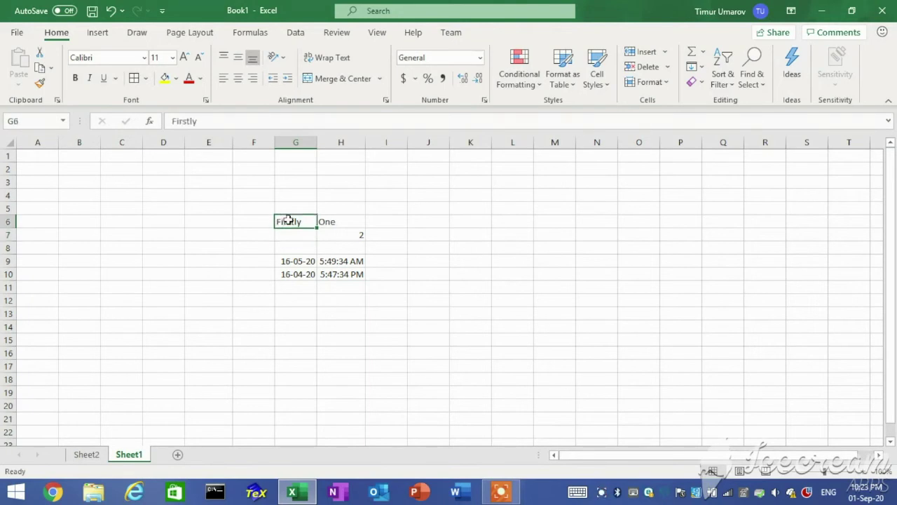
pyautogui.keyDown('shift'); pyautogui.click(348, 237); pyautogui.keyUp('shift')
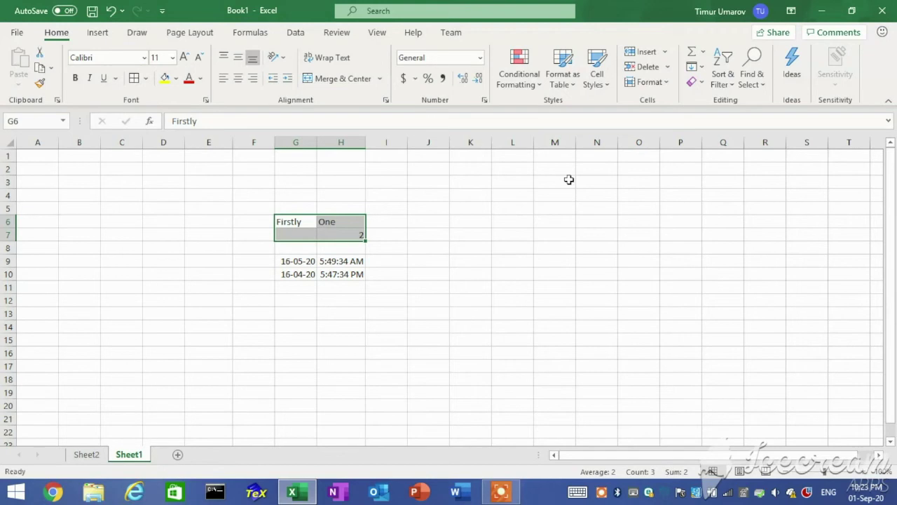
pyautogui.click(337, 232)
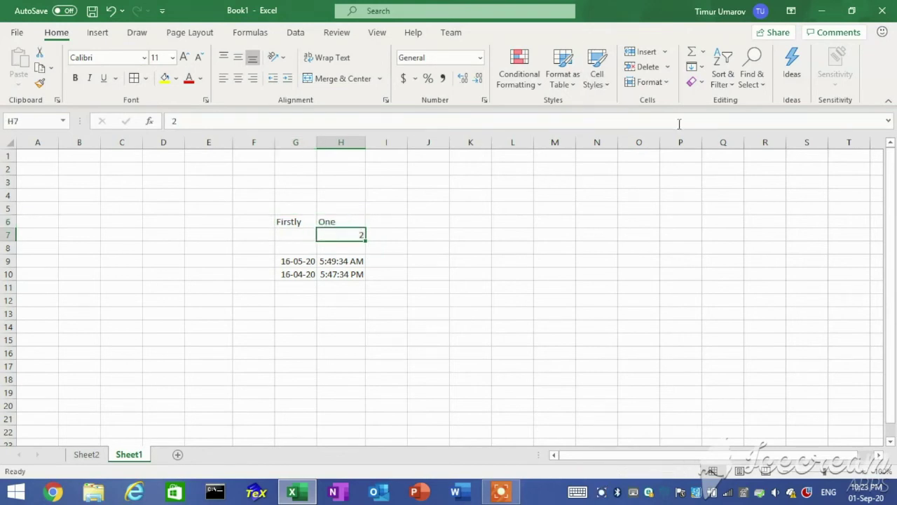
# Clear All on H7, then undo to restore the 2 and Second.
pyautogui.click(696, 82)
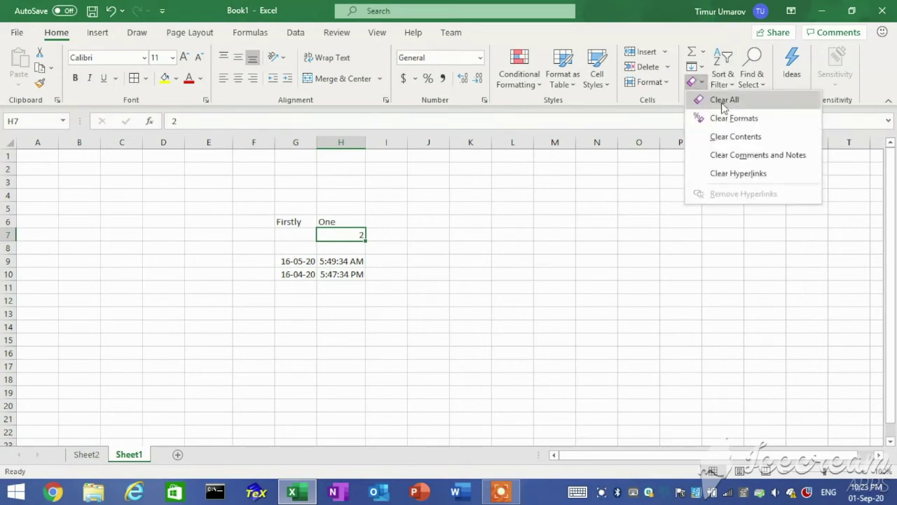
pyautogui.click(723, 101)
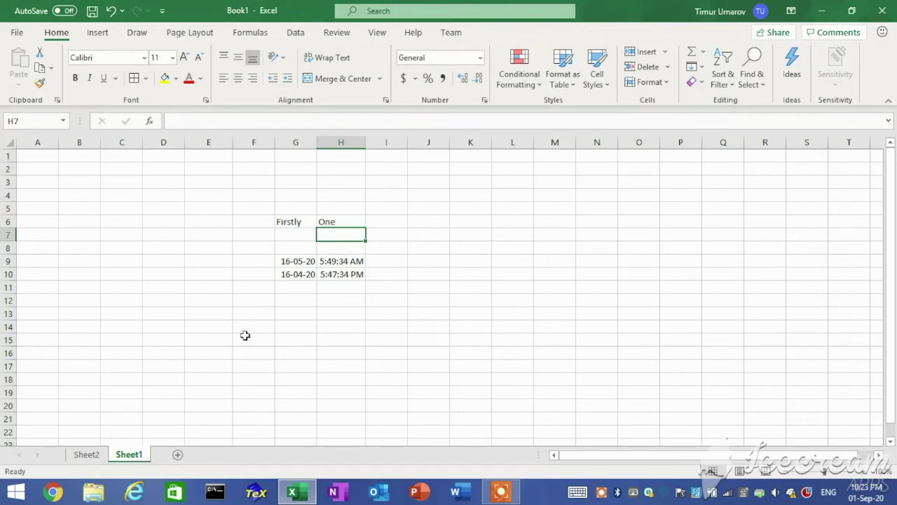
pyautogui.hotkey('ctrl', 'z')
pyautogui.hotkey('ctrl', 'z')
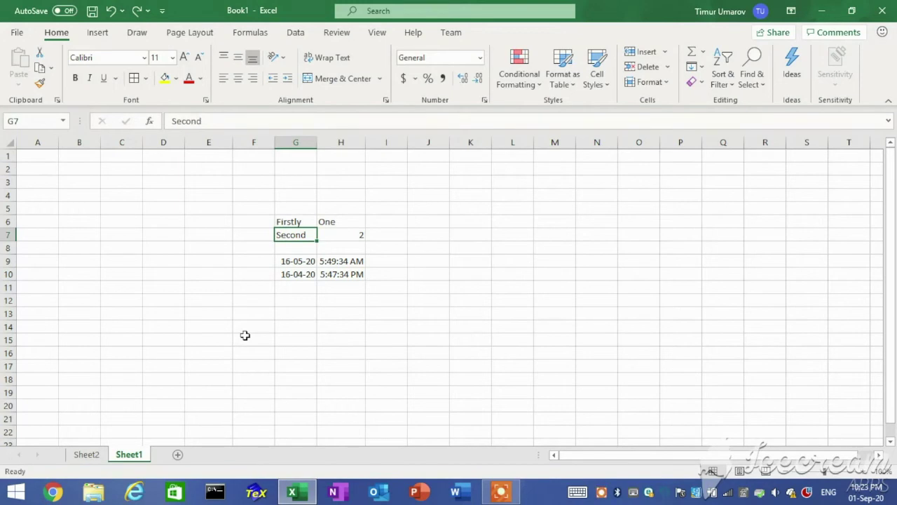
# Redo the clears with Ctrl+Y, removing Second and the 2 again.
pyautogui.hotkey('ctrl', 'y')
pyautogui.hotkey('ctrl', 'y')
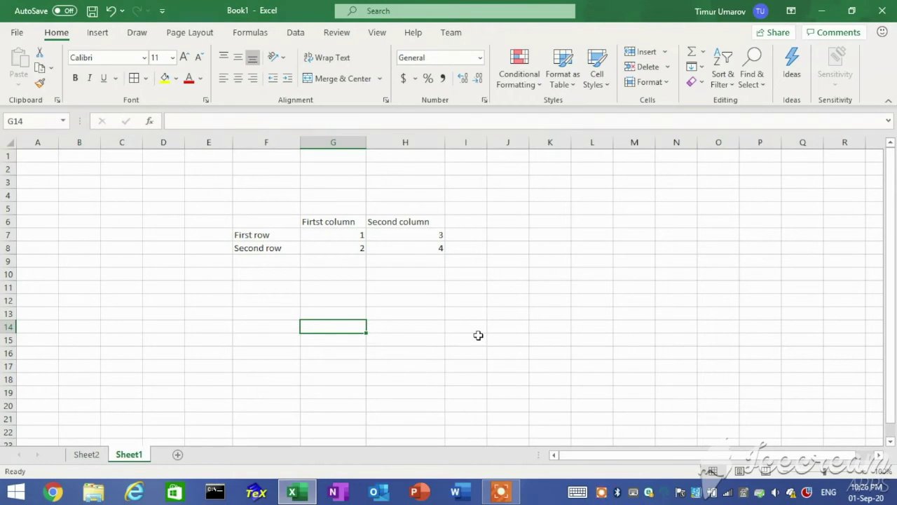
# Set the First row label in F7 to the Aharoni font.
pyautogui.click(265, 235)
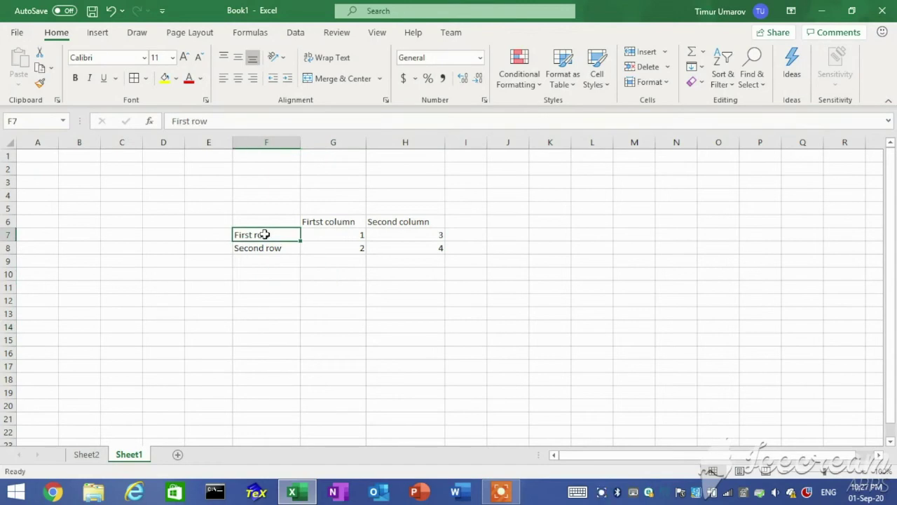
pyautogui.click(144, 59)
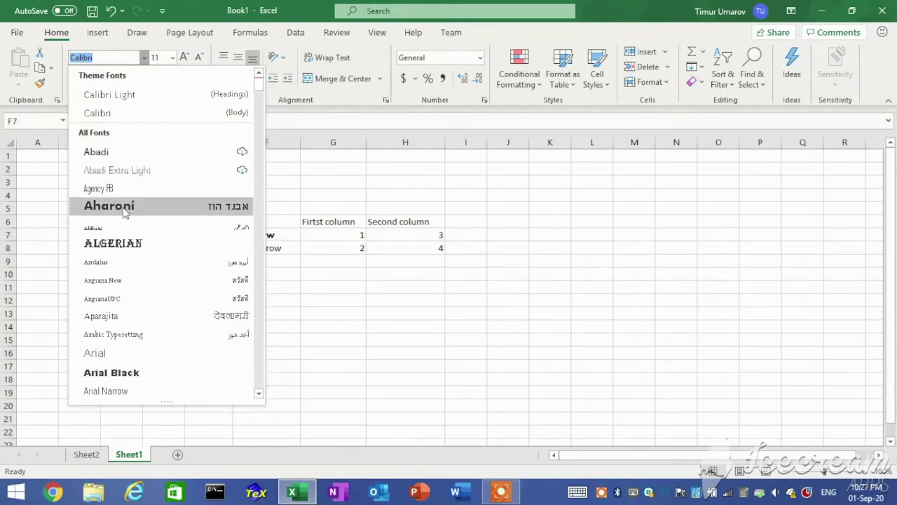
pyautogui.click(126, 207)
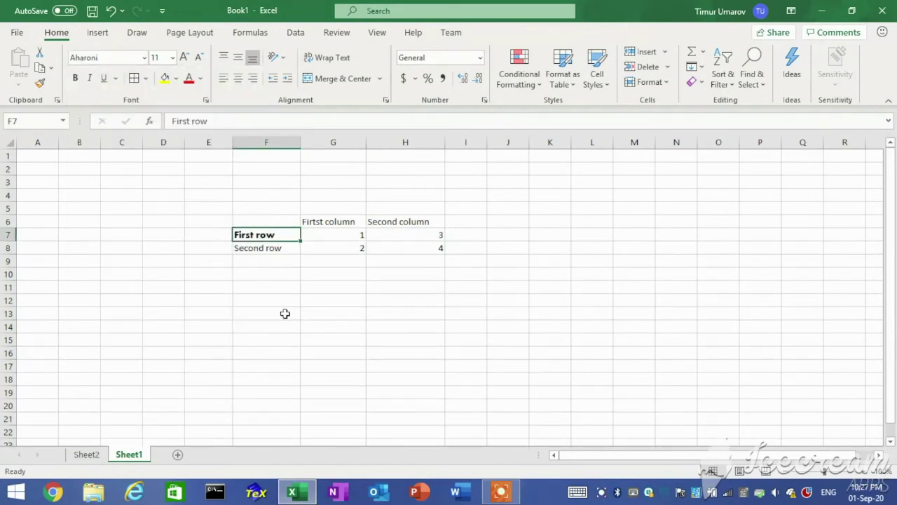
# Enlarge the Second row label in F8 to 14 pt.
pyautogui.click(284, 247)
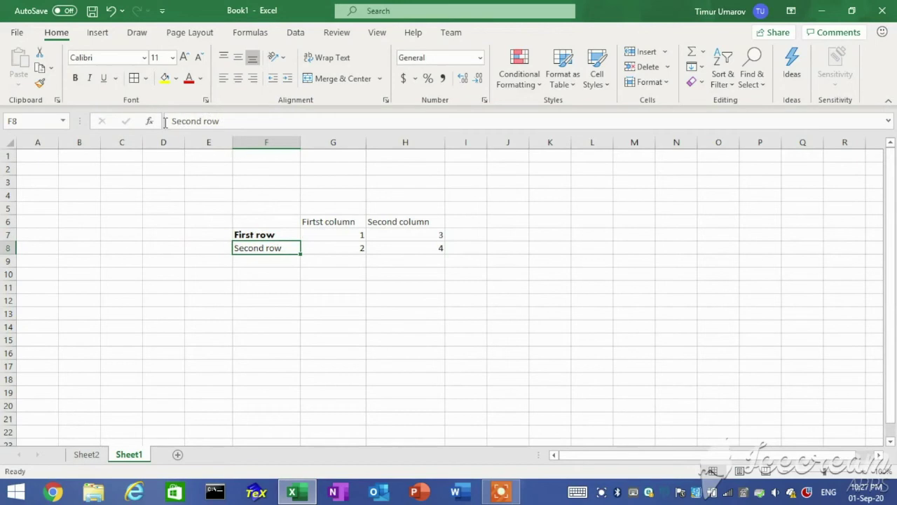
pyautogui.click(173, 58)
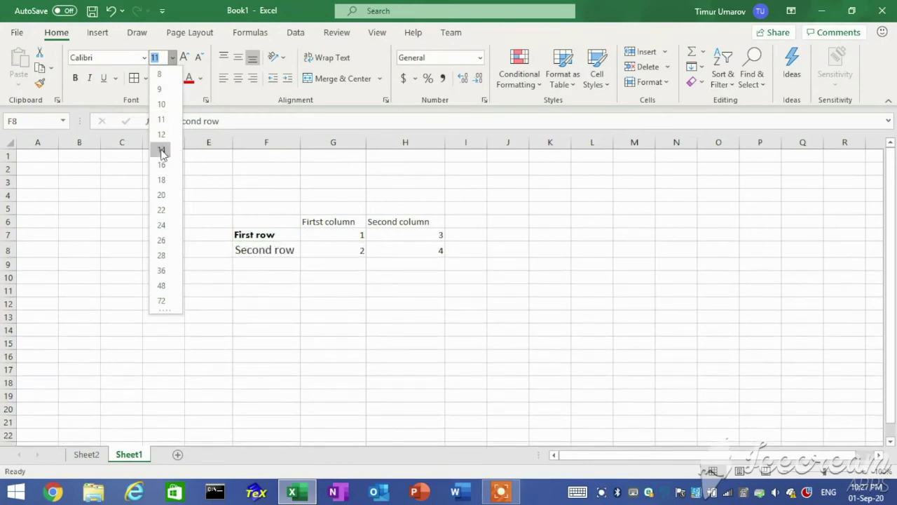
pyautogui.click(162, 150)
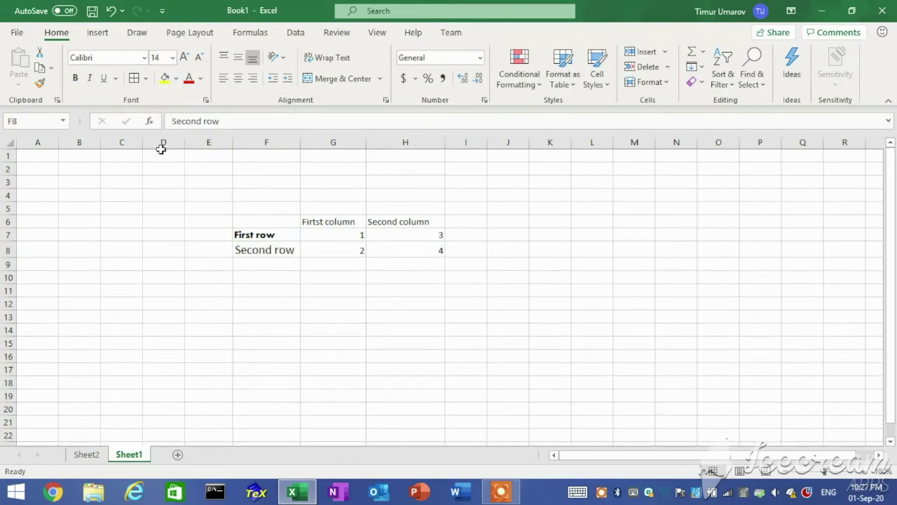
pyautogui.click(343, 219)
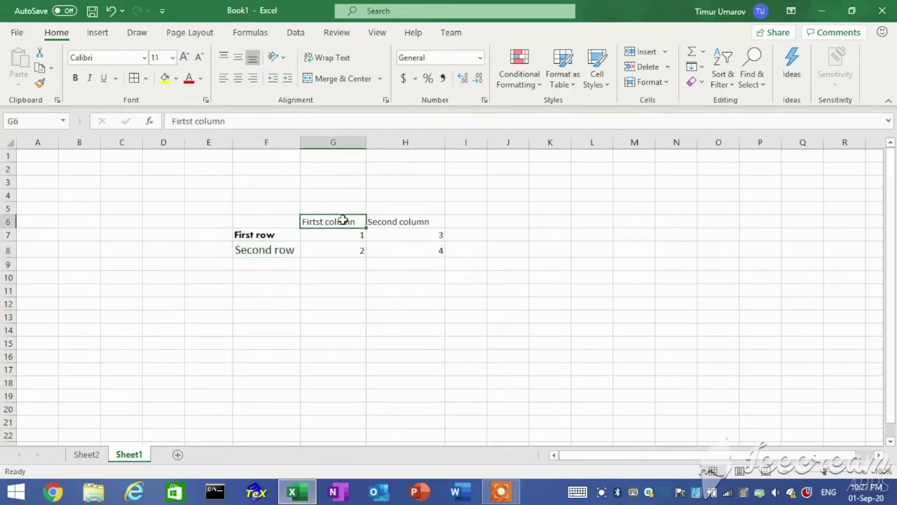
# Colour the G6 'Firtst column' text gold and give H6 a light Blue, Accent 1 fill.
pyautogui.click(201, 79)
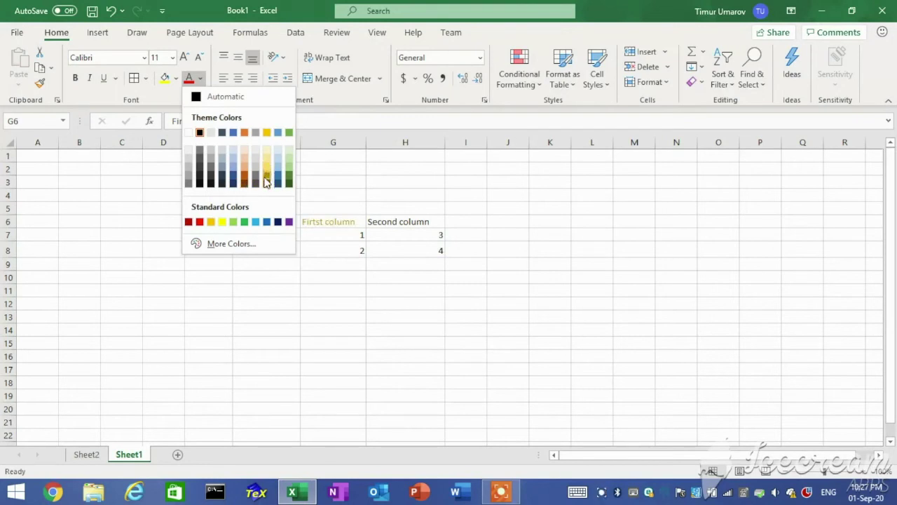
pyautogui.click(266, 176)
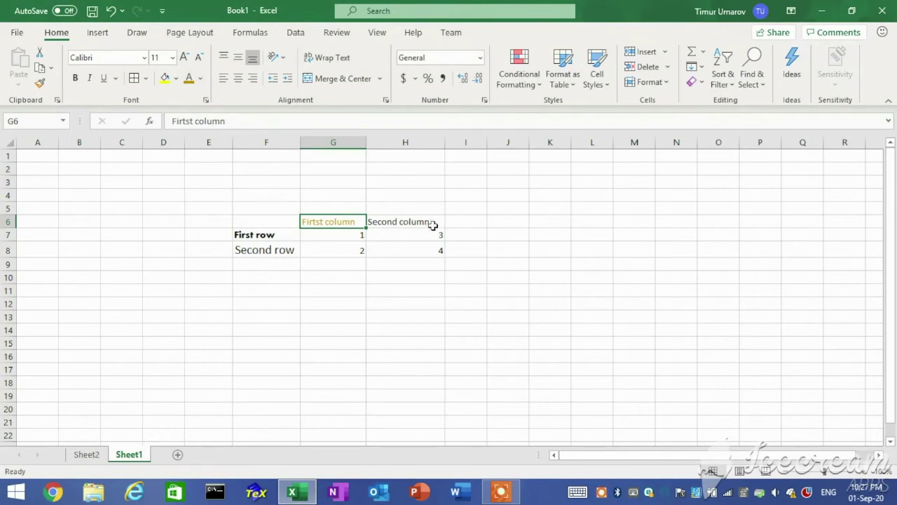
pyautogui.click(434, 225)
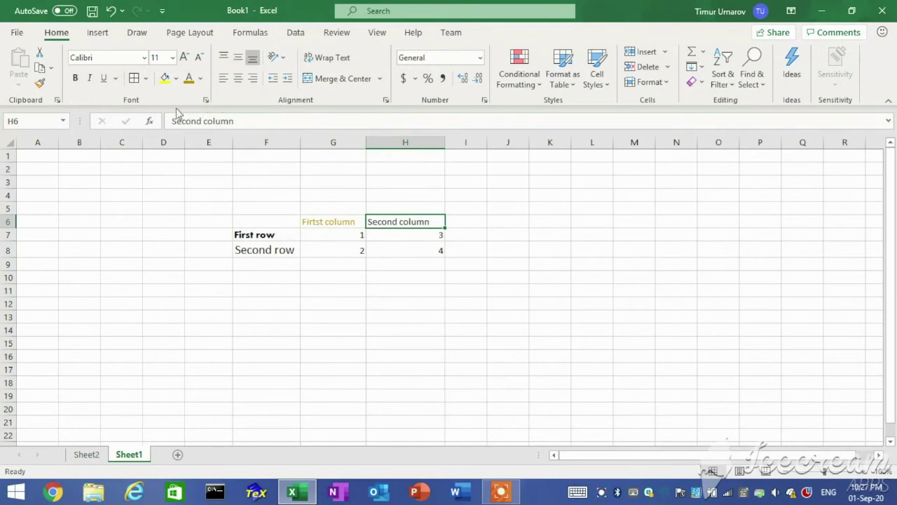
pyautogui.click(176, 79)
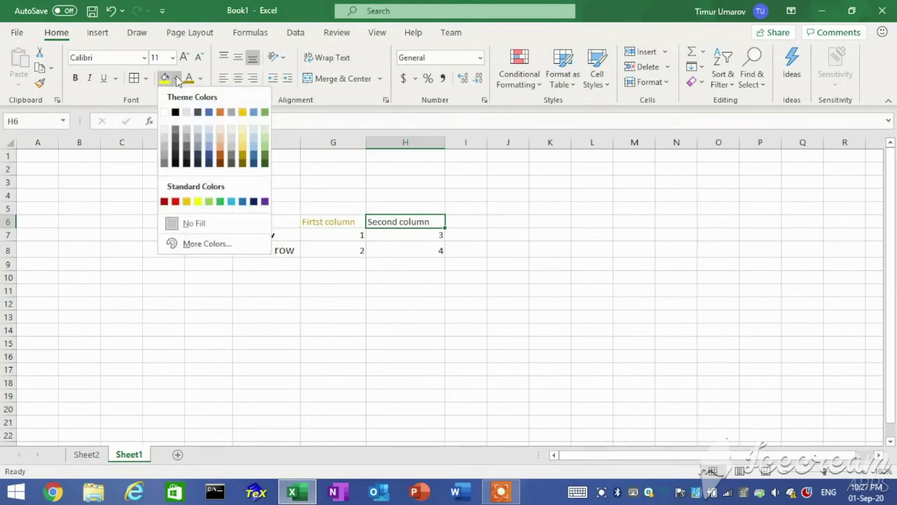
pyautogui.click(209, 132)
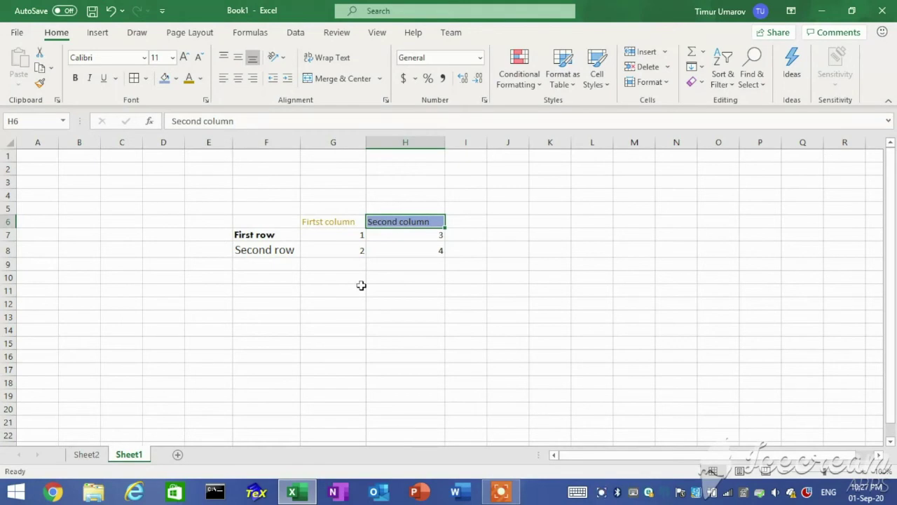
# Make the 1 in G7 bold and the 2 in G8 italic.
pyautogui.click(352, 235)
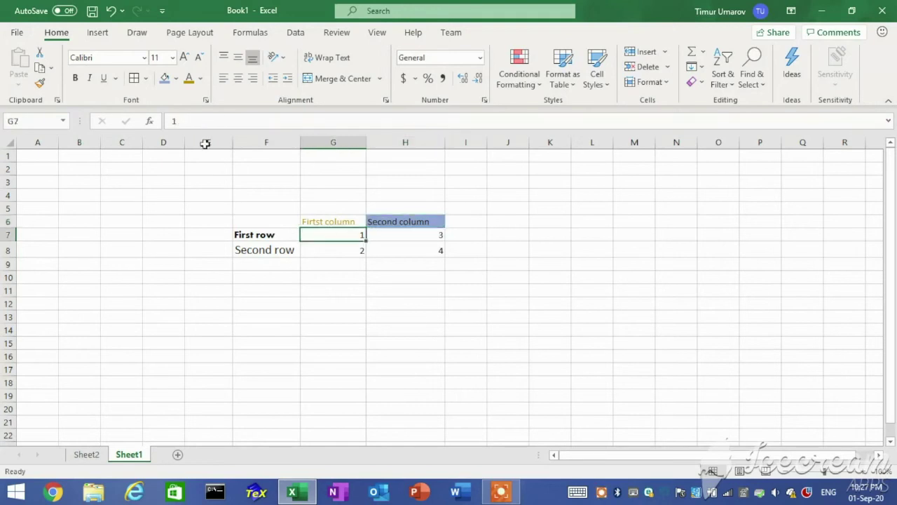
pyautogui.click(75, 79)
pyautogui.click(354, 255)
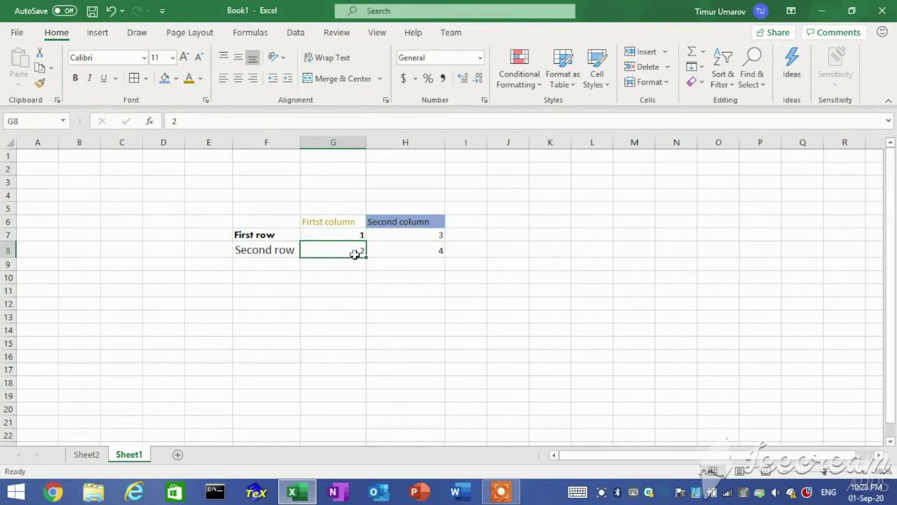
pyautogui.click(89, 78)
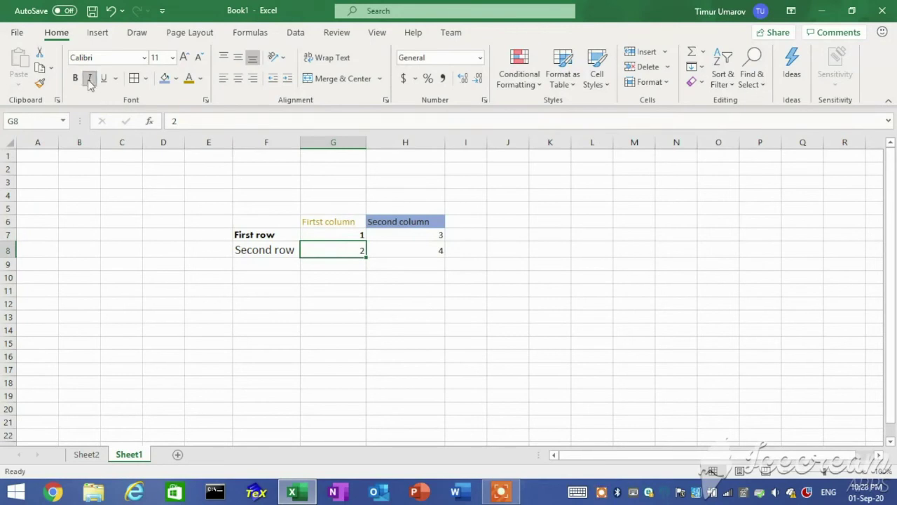
# Underline the 3 in H7 and double-underline the 4 in H8.
pyautogui.click(406, 239)
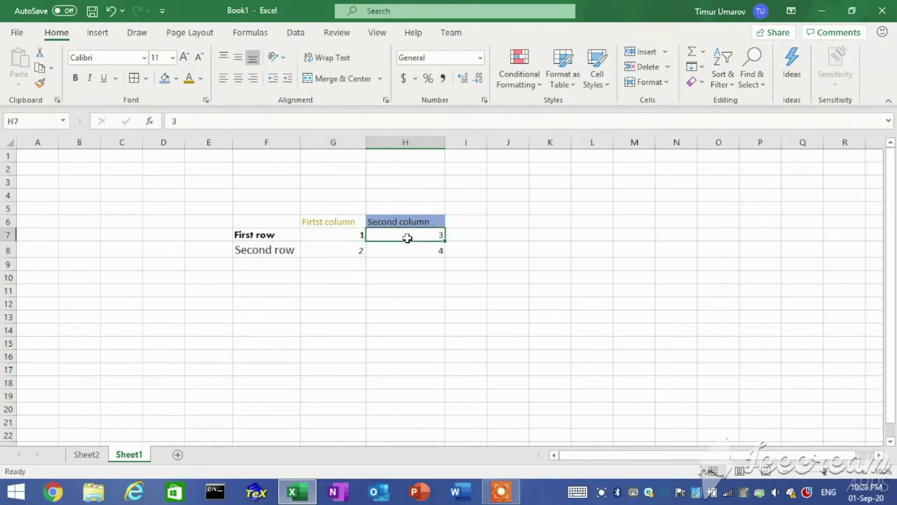
pyautogui.click(105, 79)
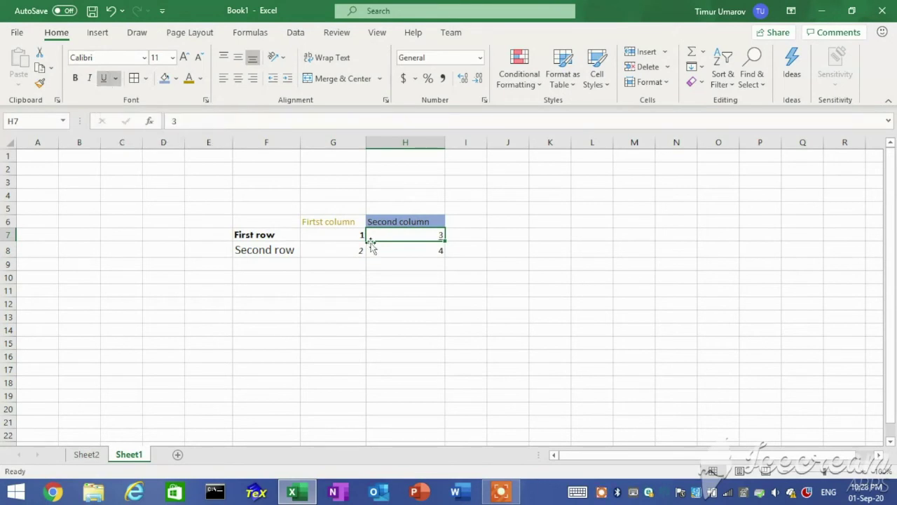
pyautogui.click(417, 252)
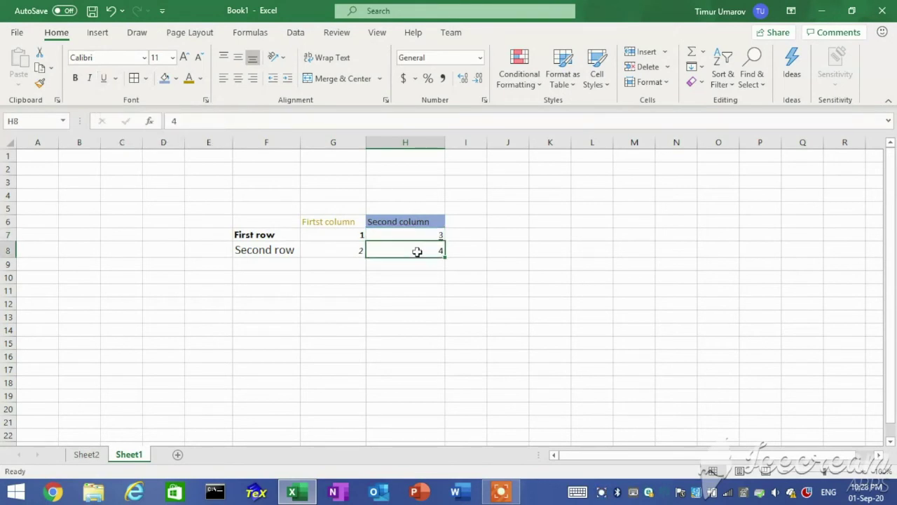
pyautogui.click(117, 79)
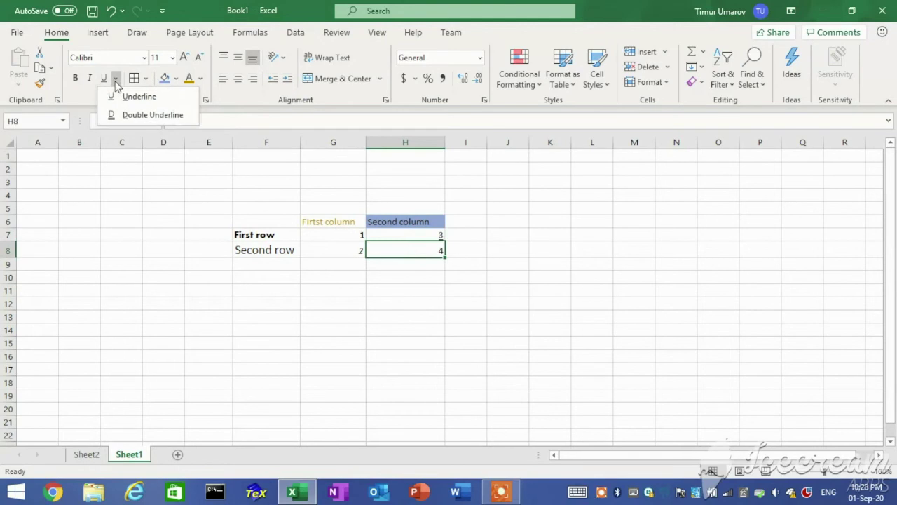
pyautogui.click(142, 119)
pyautogui.click(334, 315)
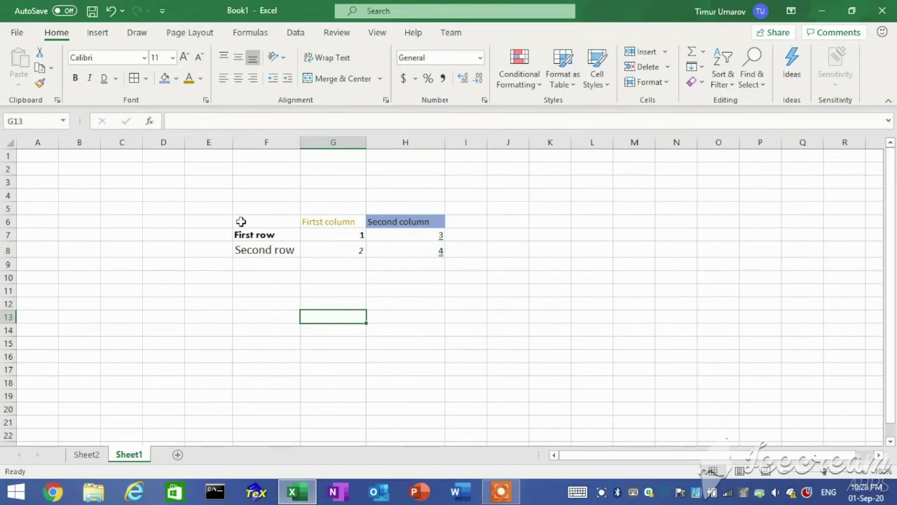
# Apply All Borders to the small table F6:H8.
pyautogui.moveTo(241, 222); pyautogui.dragTo(422, 254)
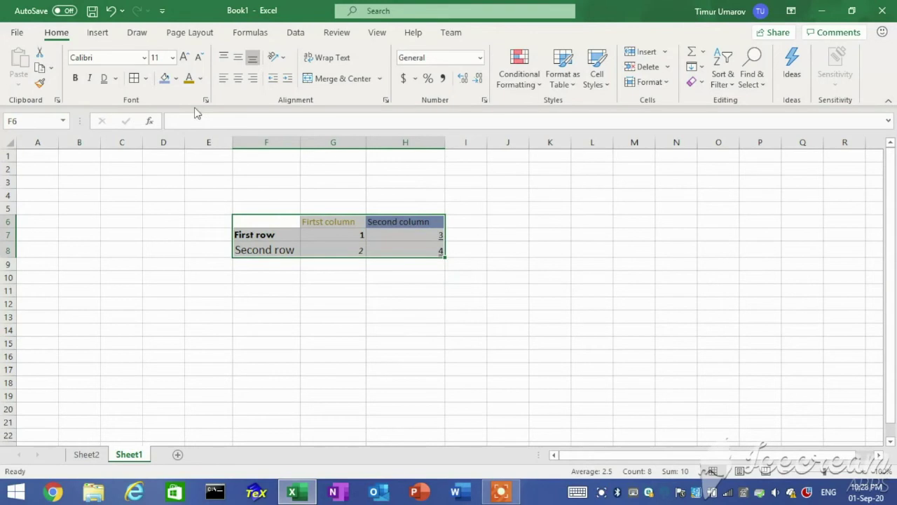
pyautogui.click(146, 79)
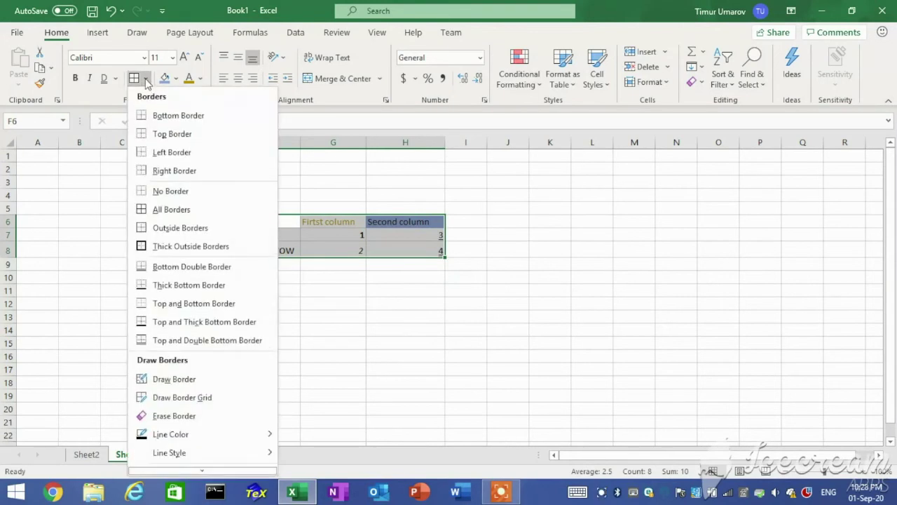
pyautogui.click(167, 215)
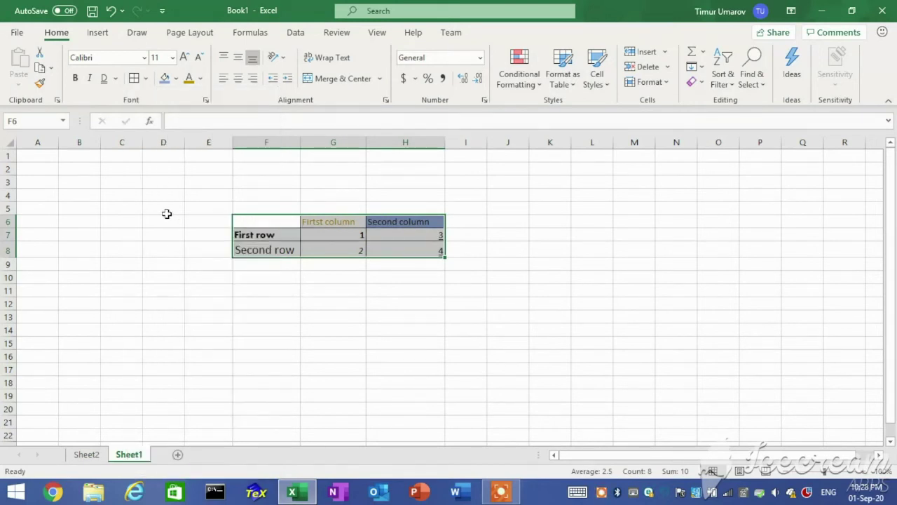
pyautogui.click(276, 288)
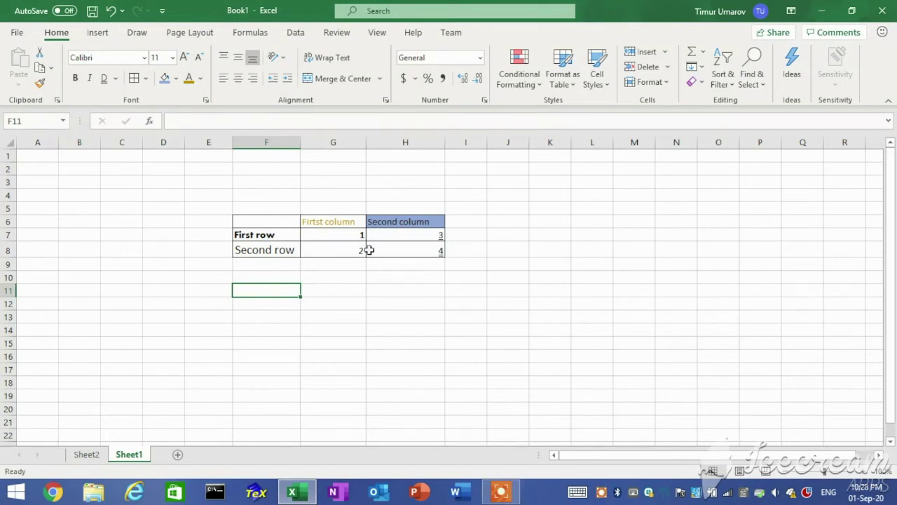
# Format G7 as Percentage and G8 as Currency.
pyautogui.click(356, 234)
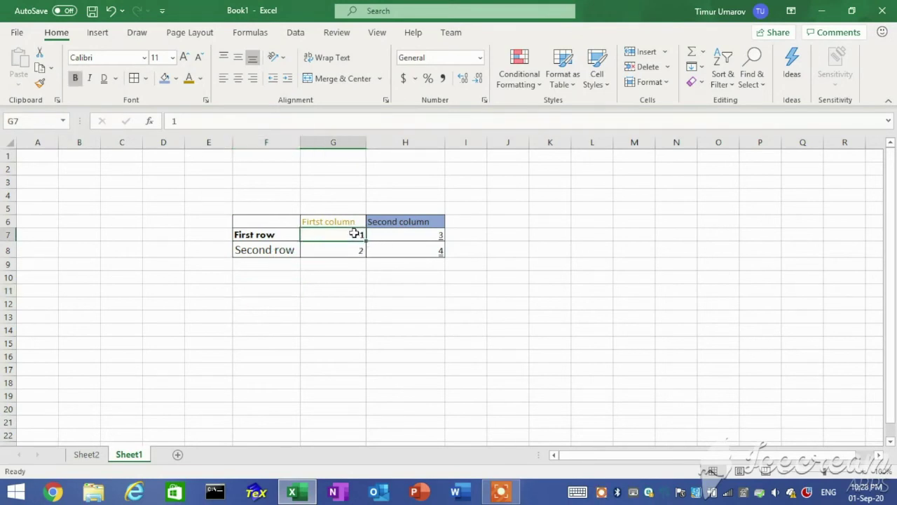
pyautogui.click(481, 62)
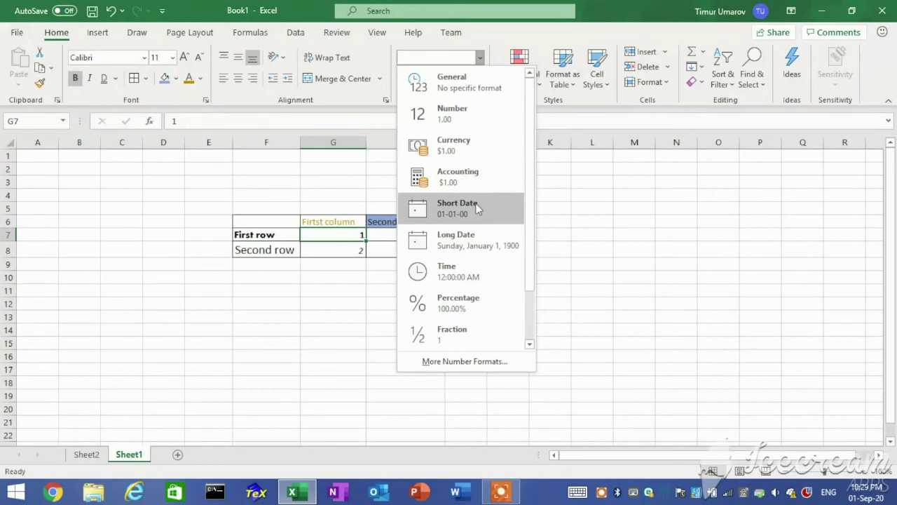
pyautogui.click(462, 299)
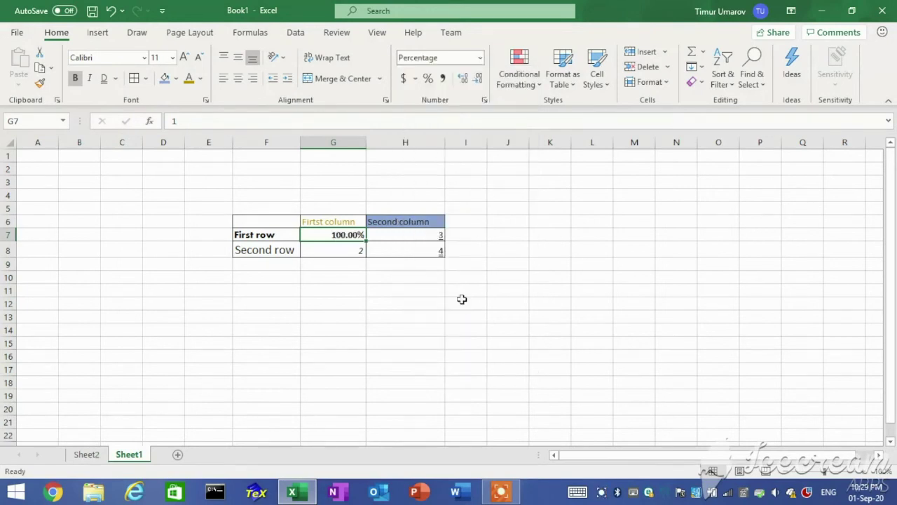
pyautogui.click(347, 250)
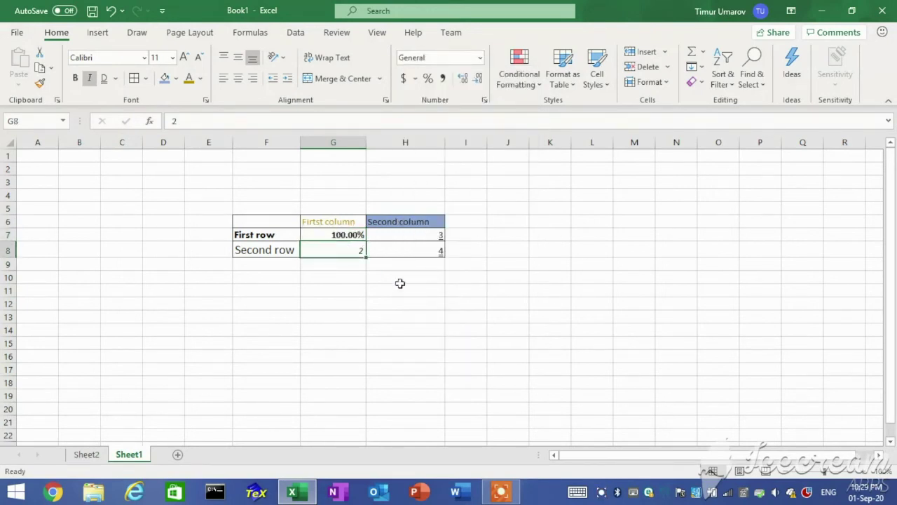
pyautogui.click(480, 58)
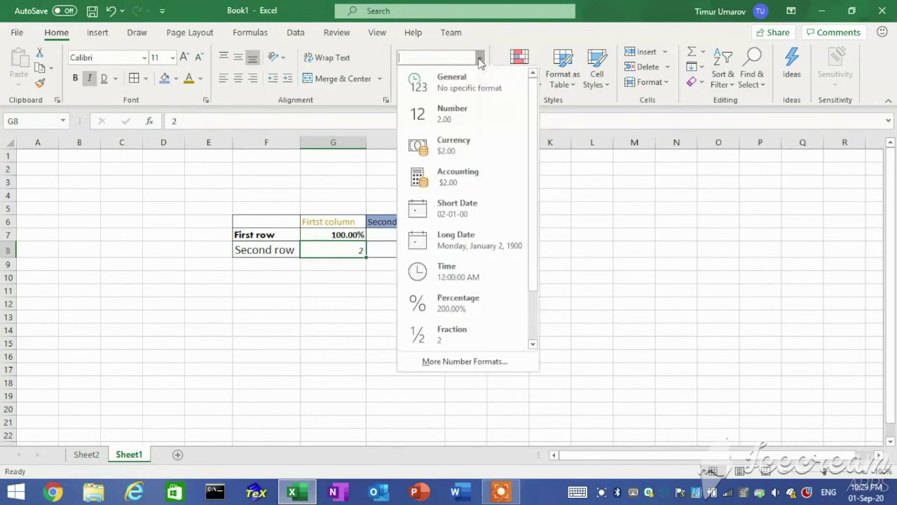
pyautogui.click(475, 138)
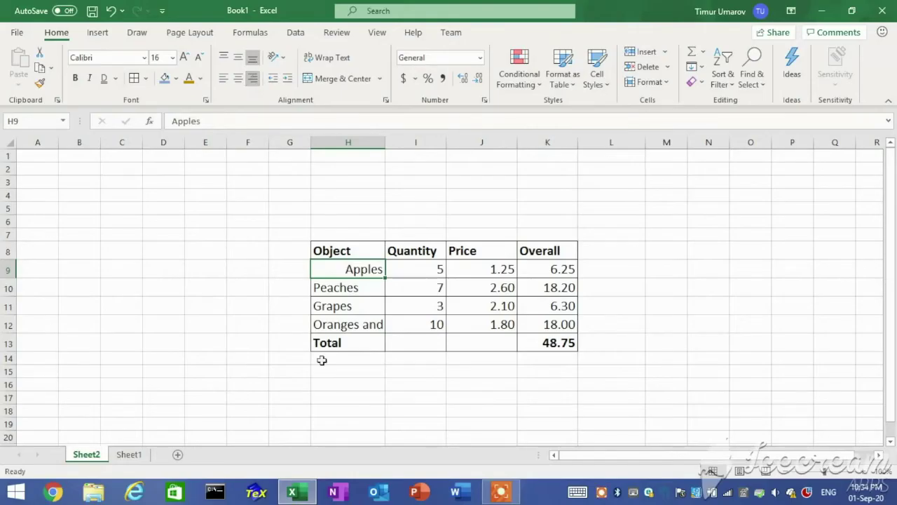
# Select the Object header in H8 and bring up the Orientation rotation choices.
pyautogui.hotkey('ctrl', 'c')
pyautogui.click(344, 384)
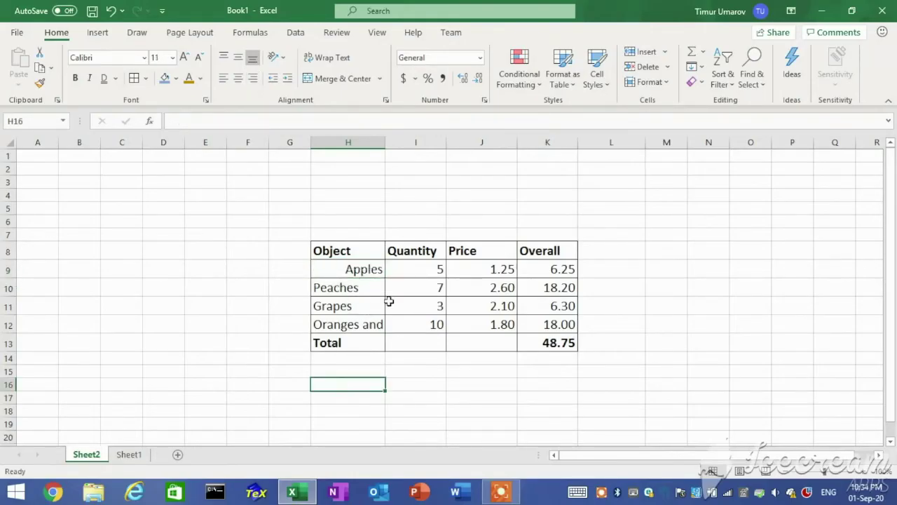
pyautogui.click(356, 250)
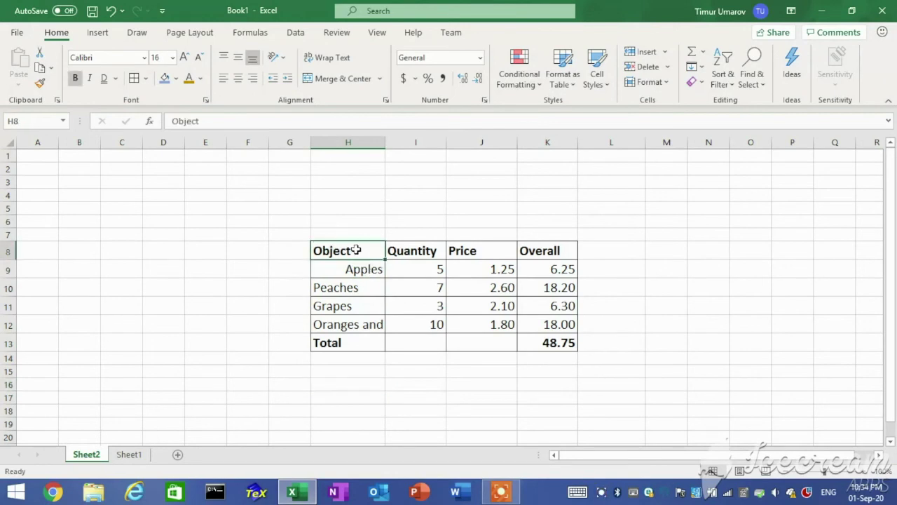
pyautogui.click(282, 59)
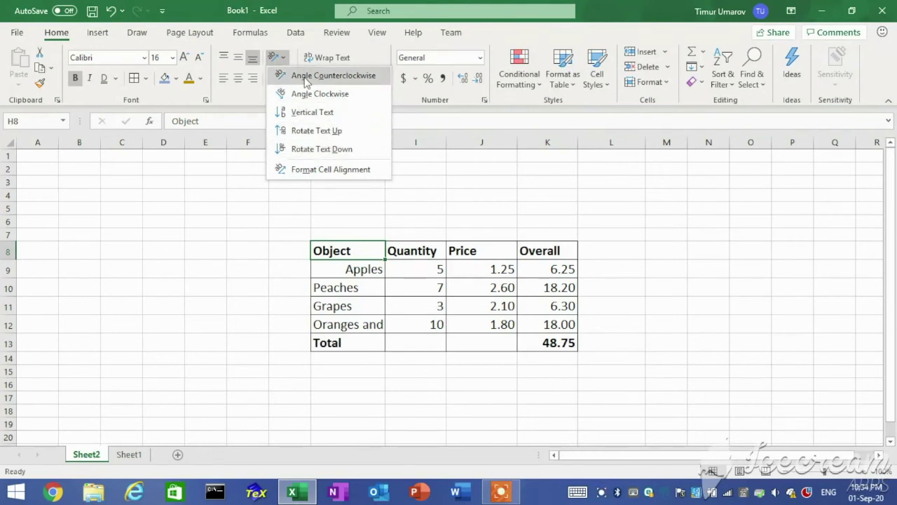
# Angle the header text counterclockwise and wrap 'Oranges and mandarins' in H12 onto several lines.
pyautogui.click(305, 80)
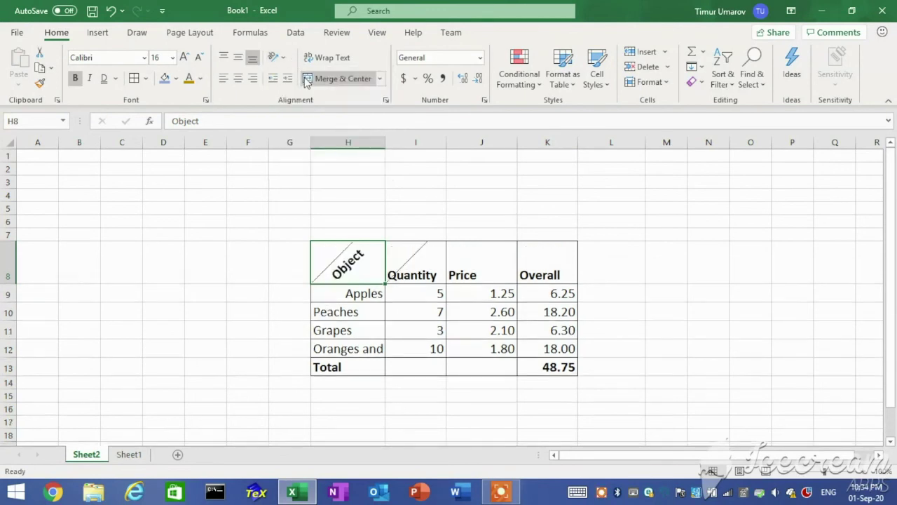
pyautogui.click(290, 354)
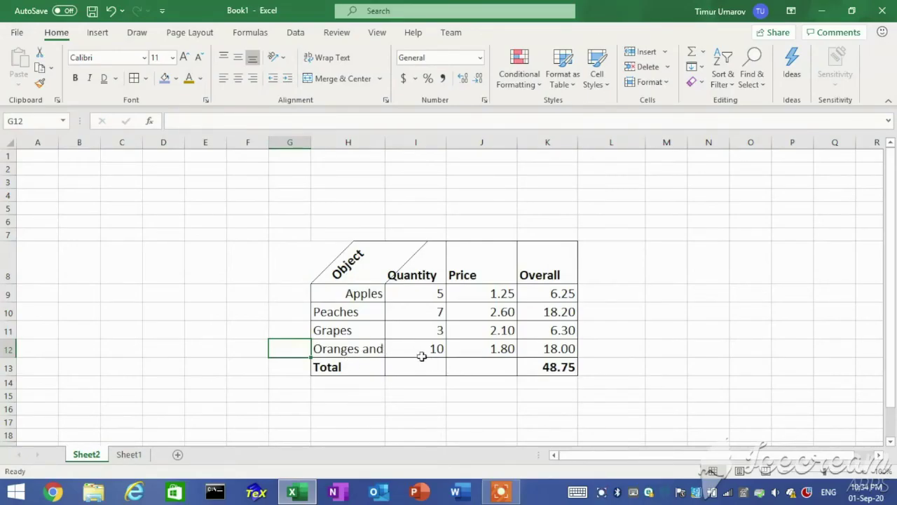
pyautogui.click(355, 348)
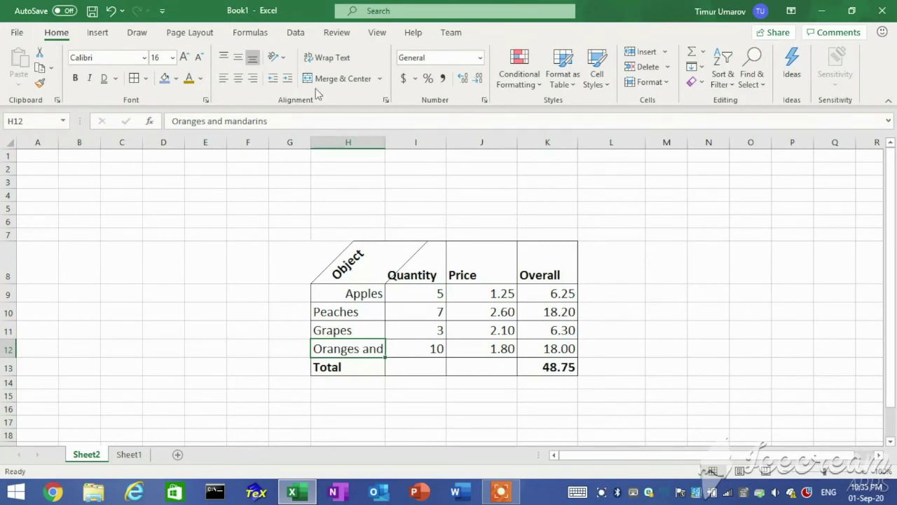
pyautogui.click(341, 60)
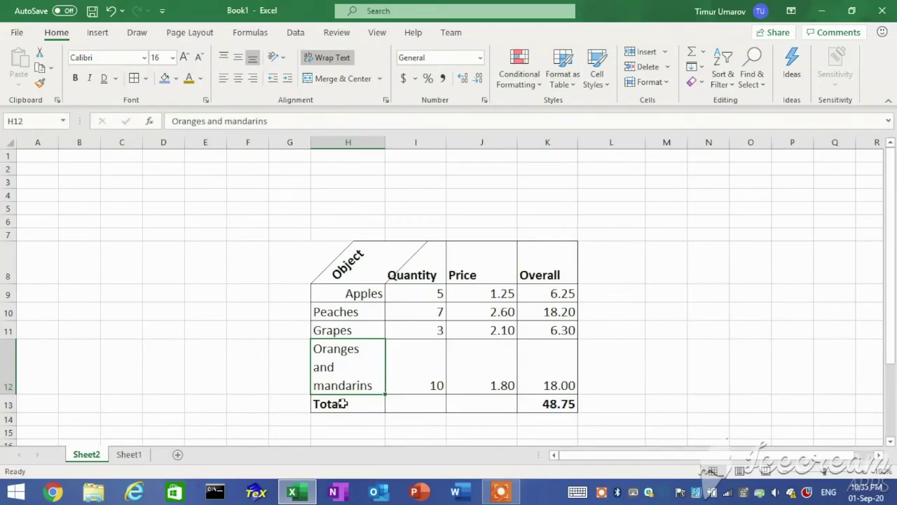
# Merge H13:J13 into one cell with Total centred across it.
pyautogui.click(342, 403)
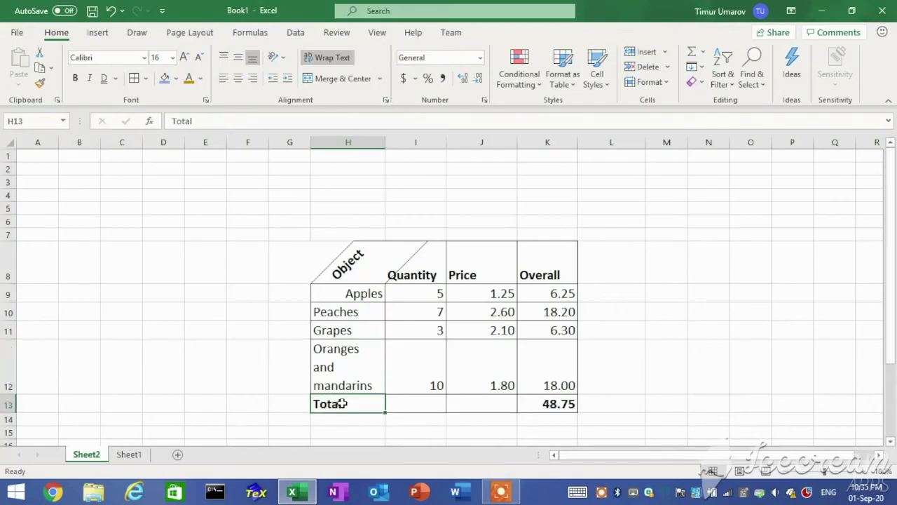
pyautogui.moveTo(360, 405); pyautogui.dragTo(494, 403)
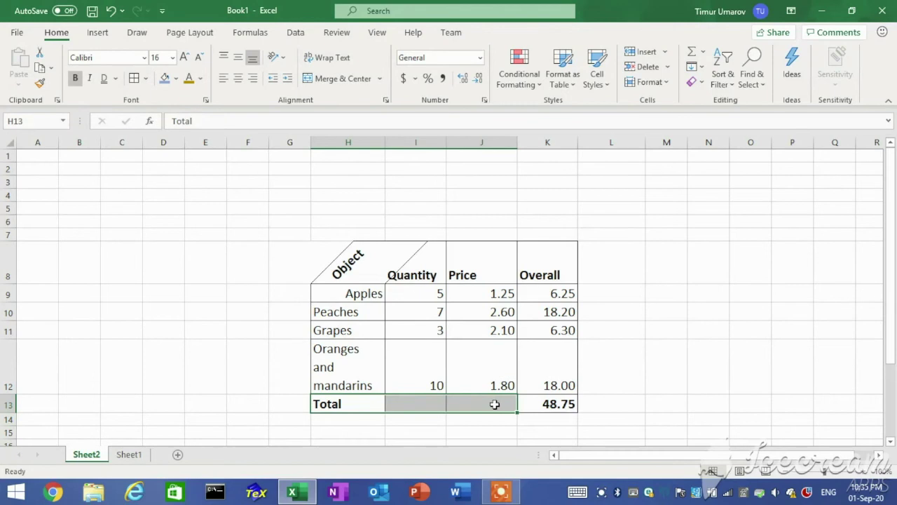
pyautogui.click(339, 78)
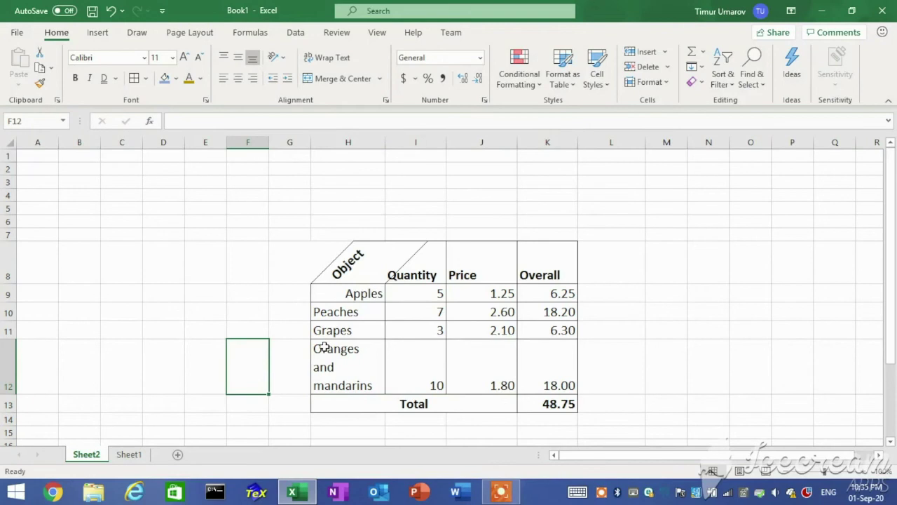
pyautogui.click(349, 273)
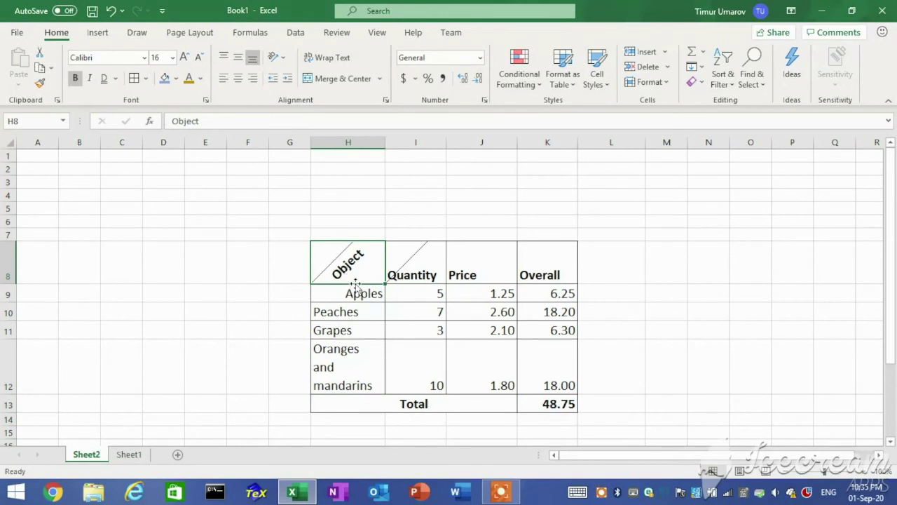
# Copy the Object header's formatting from H8 onto the Overall header in K8 with Format Painter.
pyautogui.click(364, 296)
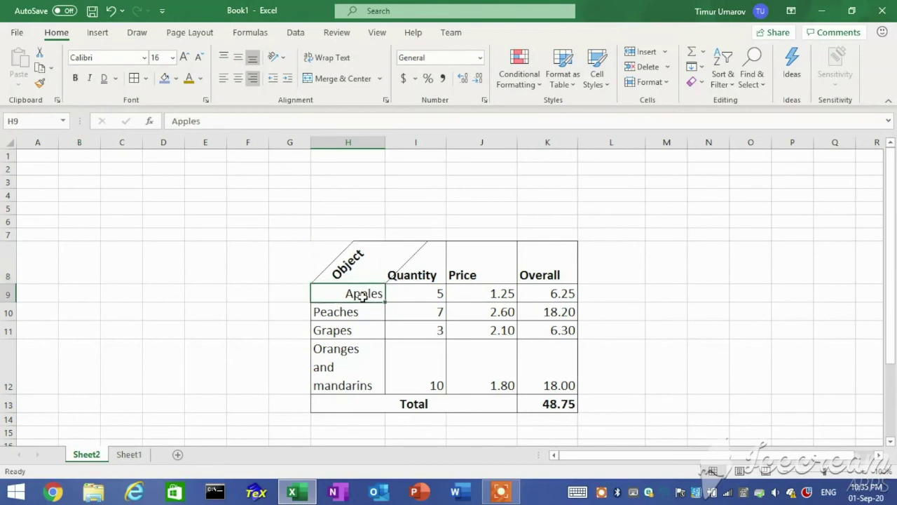
pyautogui.press('Up')
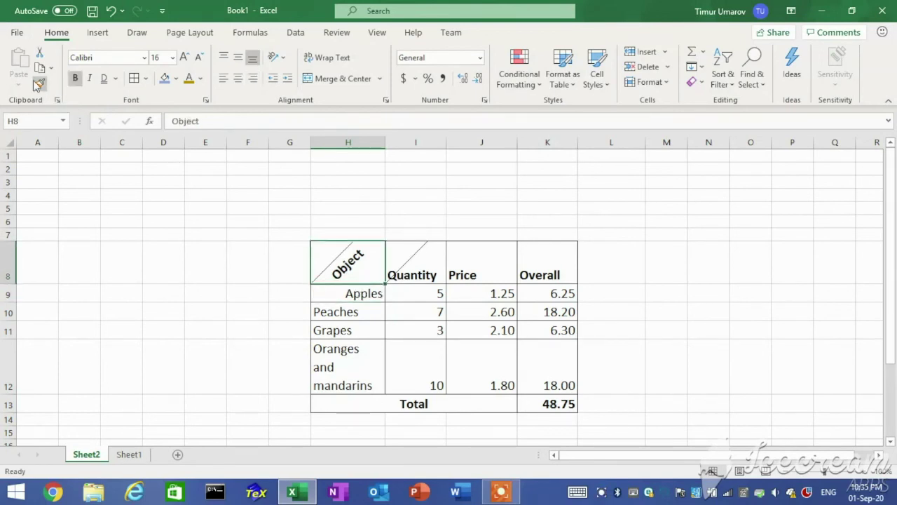
pyautogui.click(40, 83)
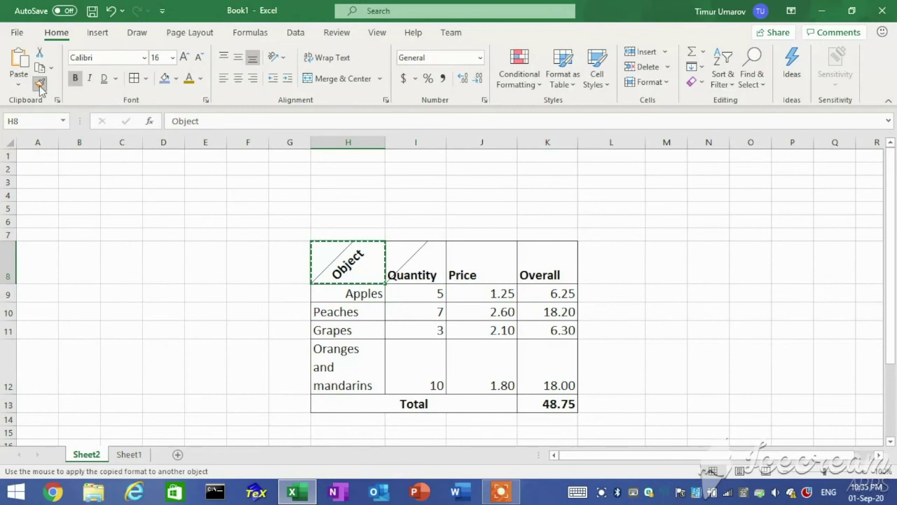
pyautogui.click(543, 261)
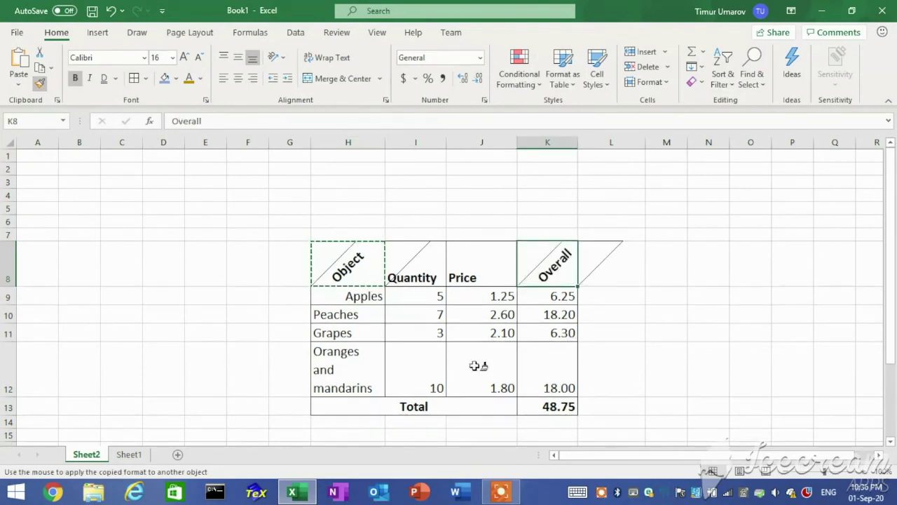
pyautogui.click(225, 355)
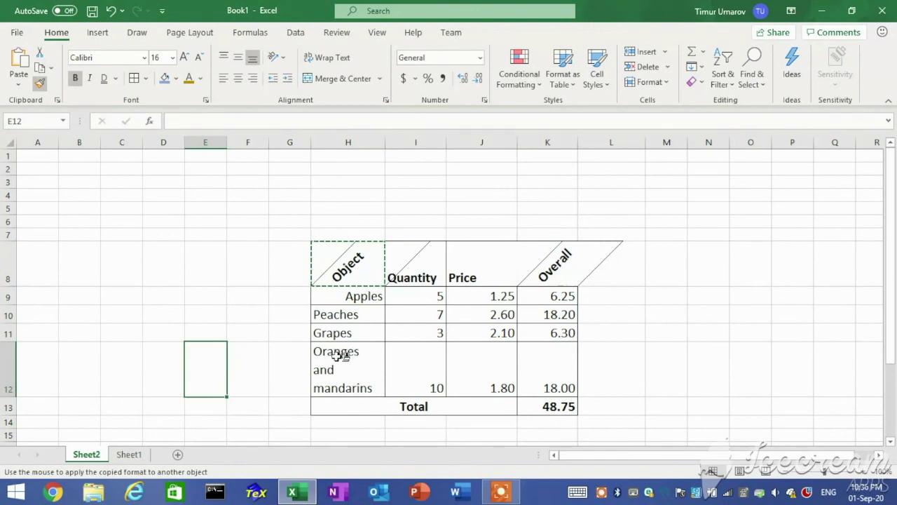
pyautogui.click(279, 355)
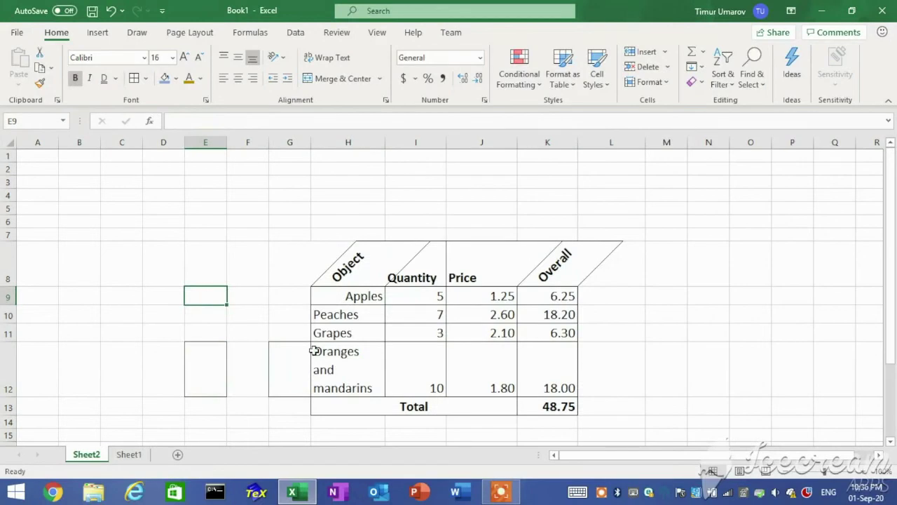
# Apply the Input cell style to the data cells H9:K12.
pyautogui.click(272, 332)
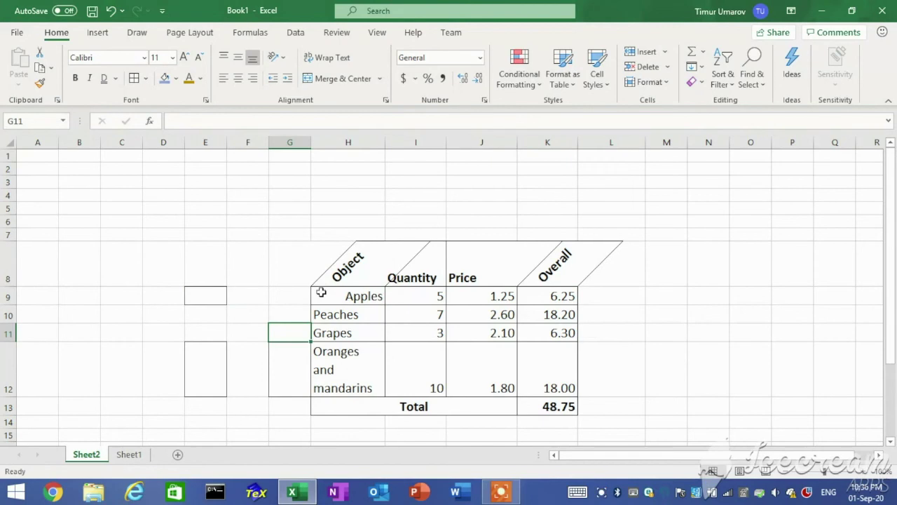
pyautogui.moveTo(327, 296); pyautogui.dragTo(559, 386)
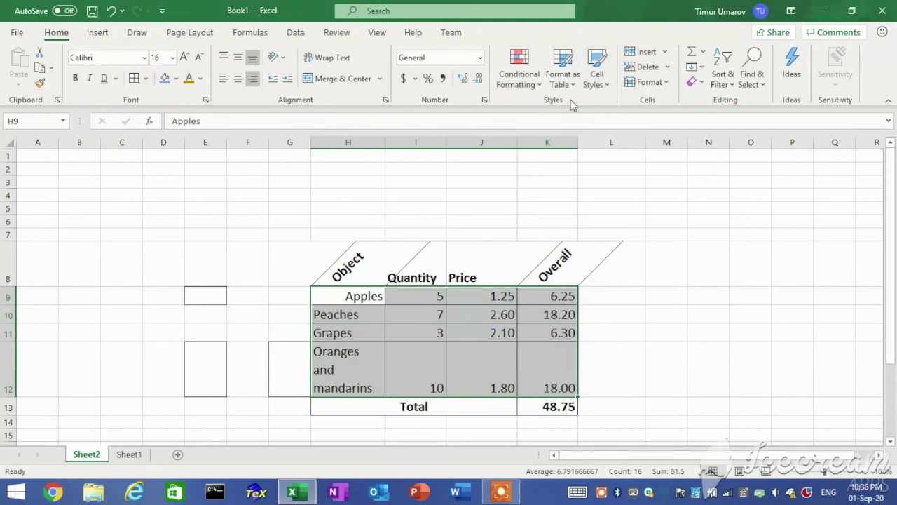
pyautogui.click(604, 85)
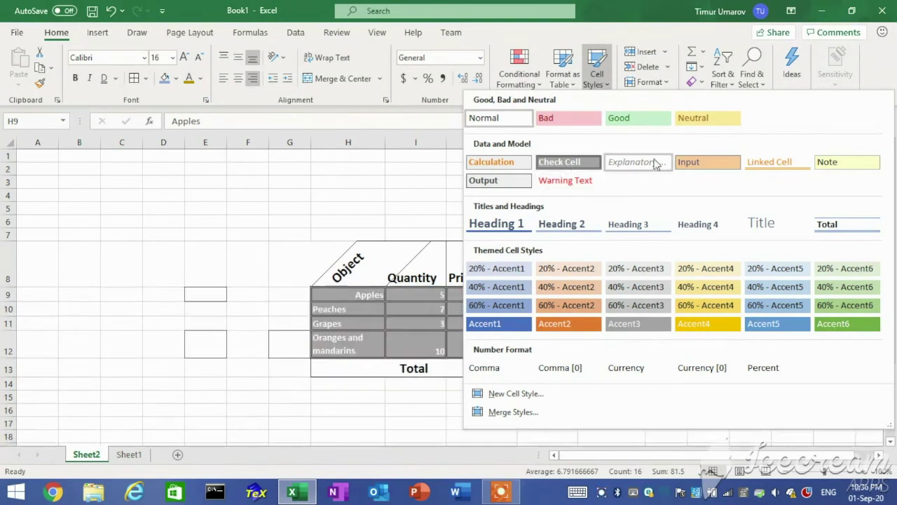
pyautogui.click(693, 162)
pyautogui.click(251, 271)
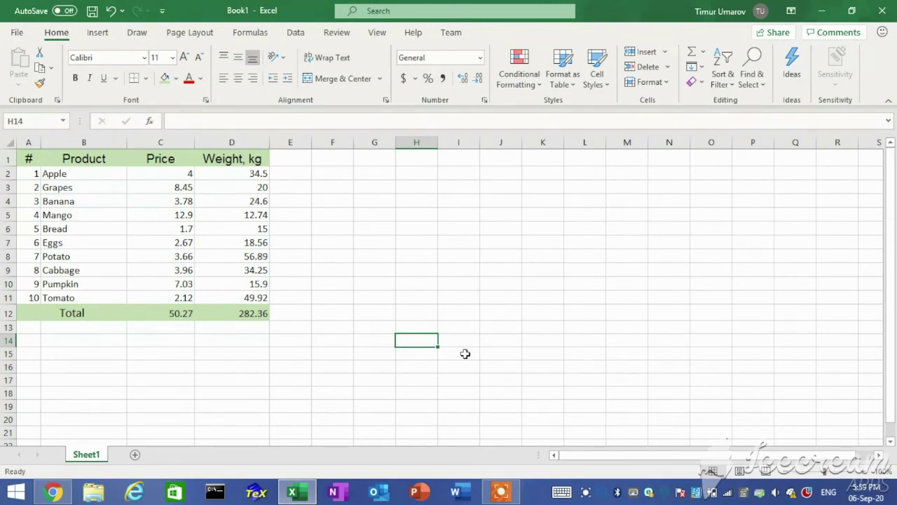
pyautogui.click(28, 157)
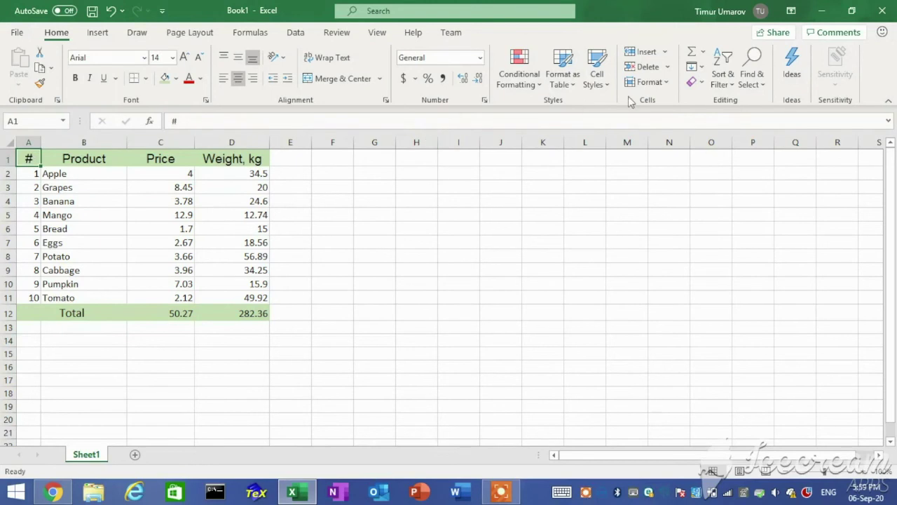
pyautogui.click(666, 55)
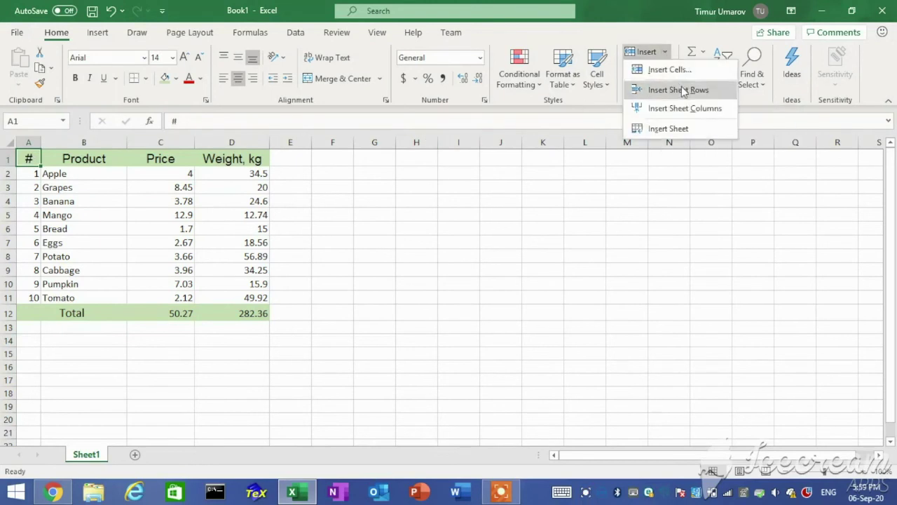
pyautogui.click(683, 89)
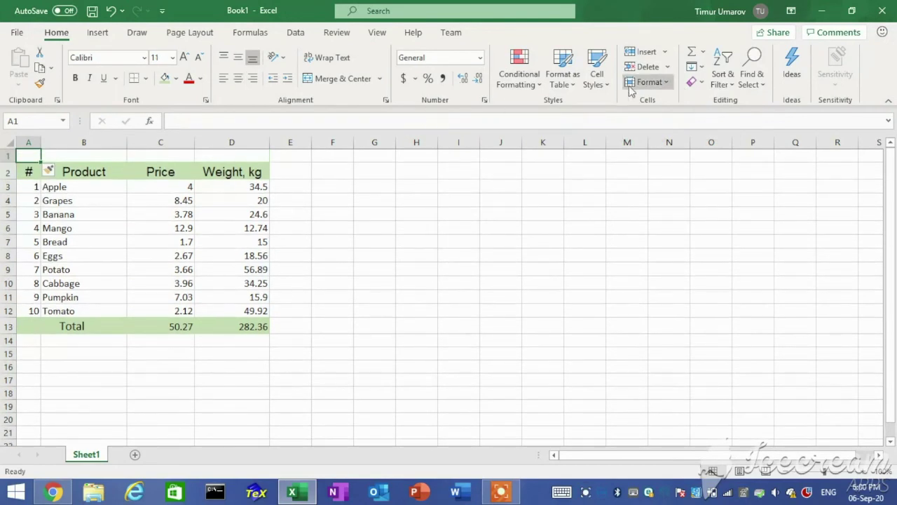
pyautogui.click(666, 52)
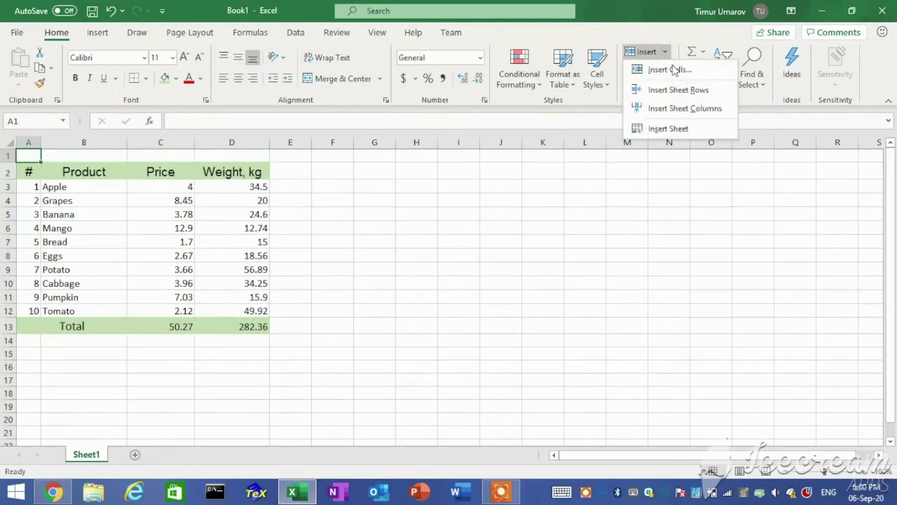
pyautogui.click(683, 109)
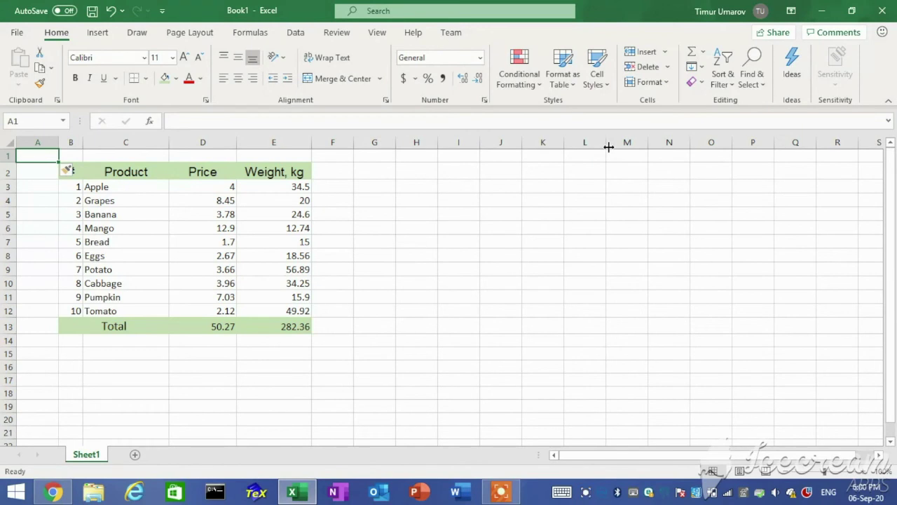
pyautogui.click(670, 68)
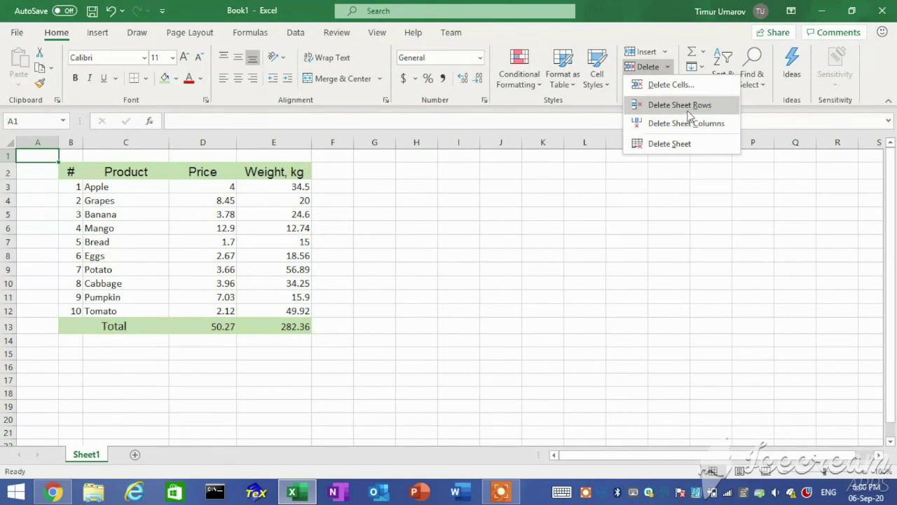
pyautogui.click(689, 112)
pyautogui.click(667, 66)
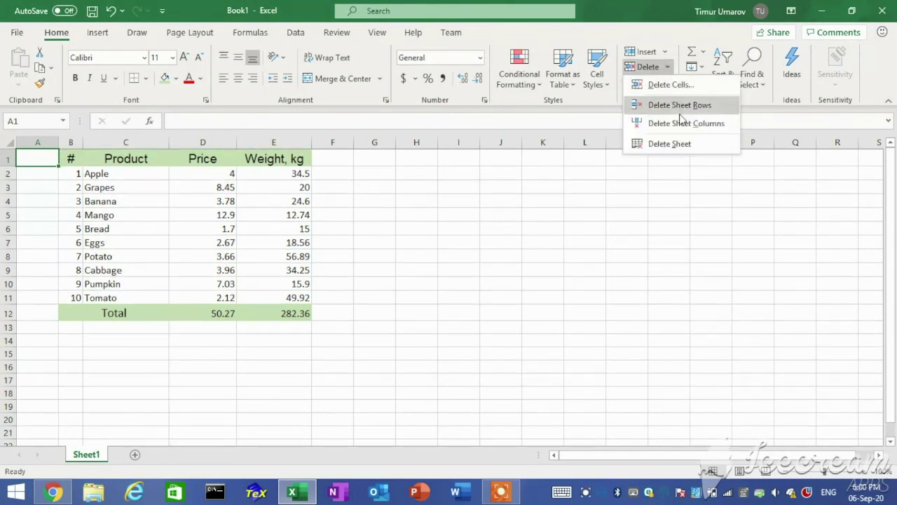
pyautogui.click(683, 123)
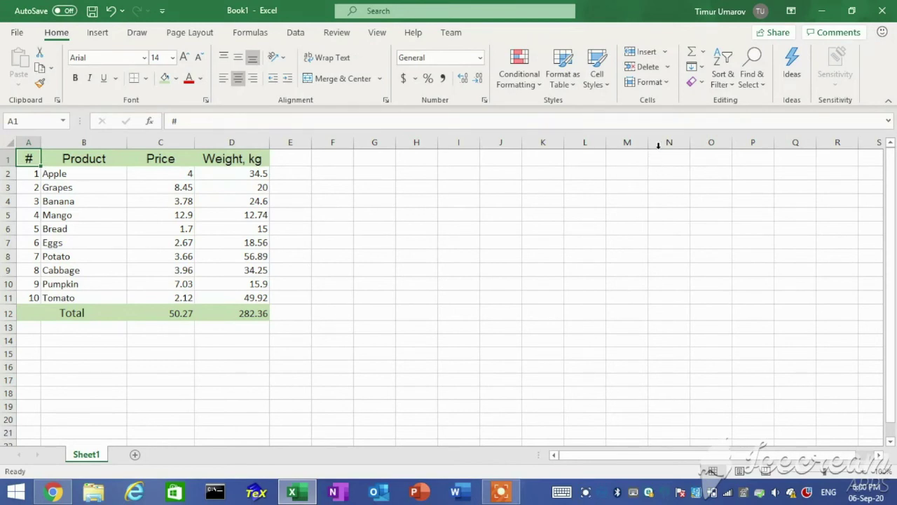
# Set the row height of rows 1–12 to 25 points, correcting a mistyped 35.
pyautogui.click(666, 82)
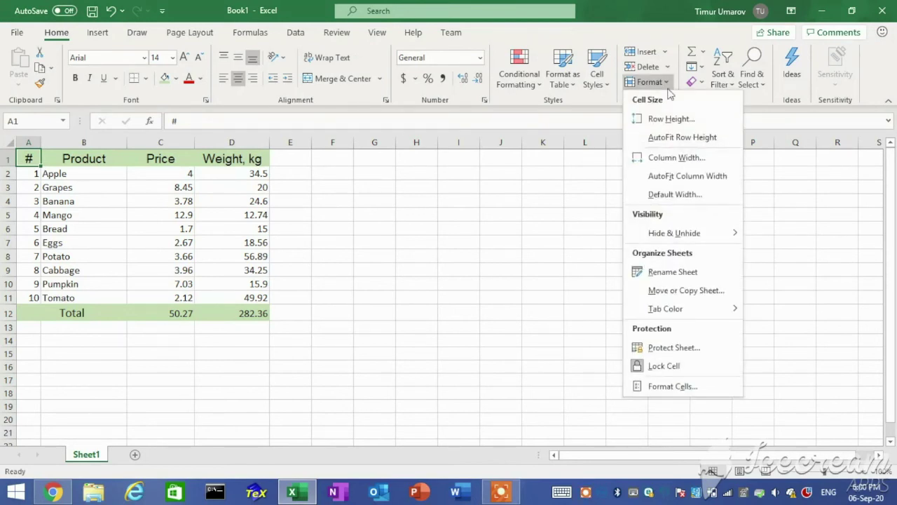
pyautogui.click(675, 119)
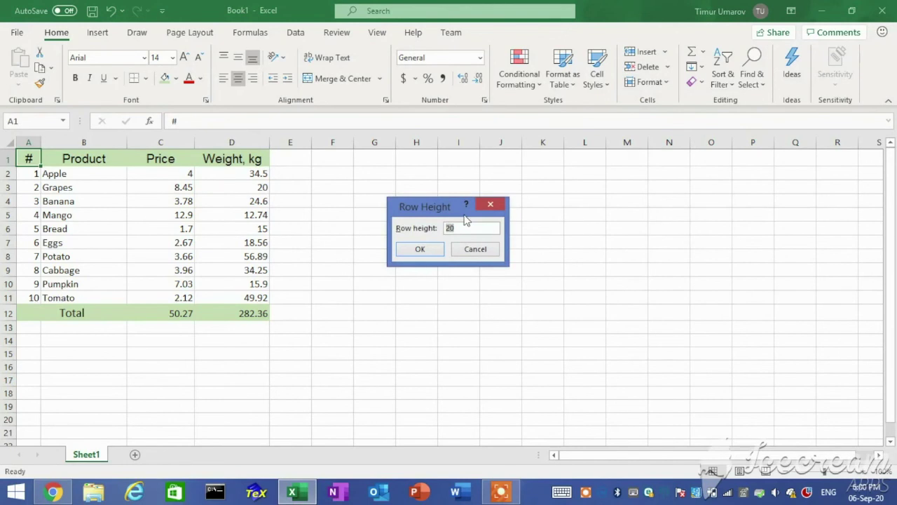
pyautogui.write('35')
pyautogui.press('BackSpace')
pyautogui.press('BackSpace')
pyautogui.write('25')
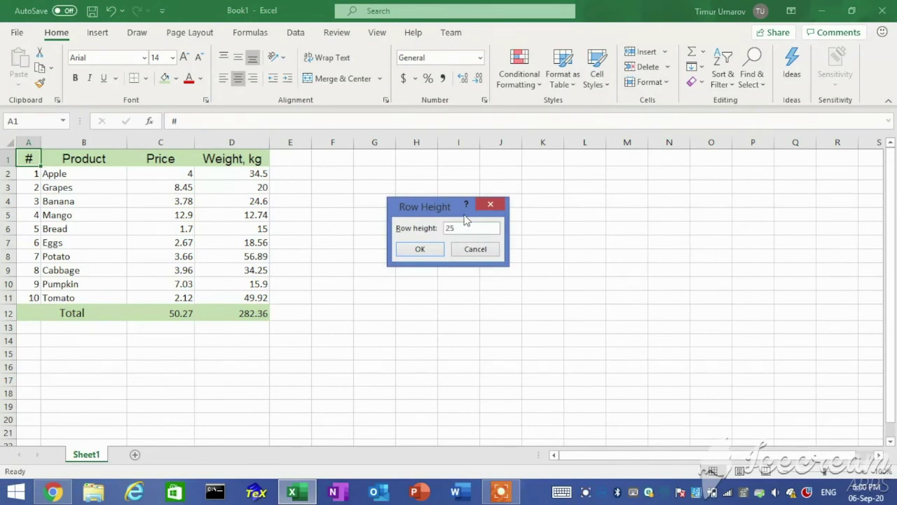
pyautogui.click(429, 254)
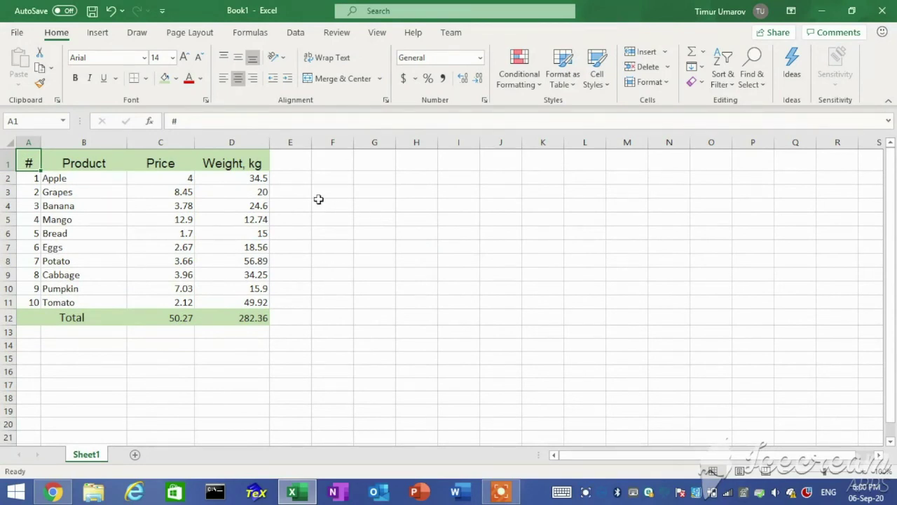
# Set the Price column (C) width to 10, then select the merged Total cell.
pyautogui.click(166, 156)
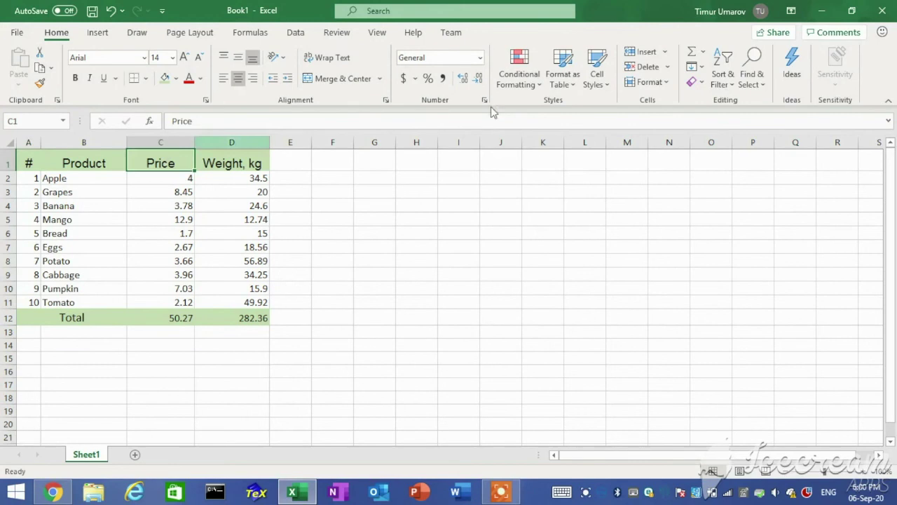
pyautogui.click(667, 83)
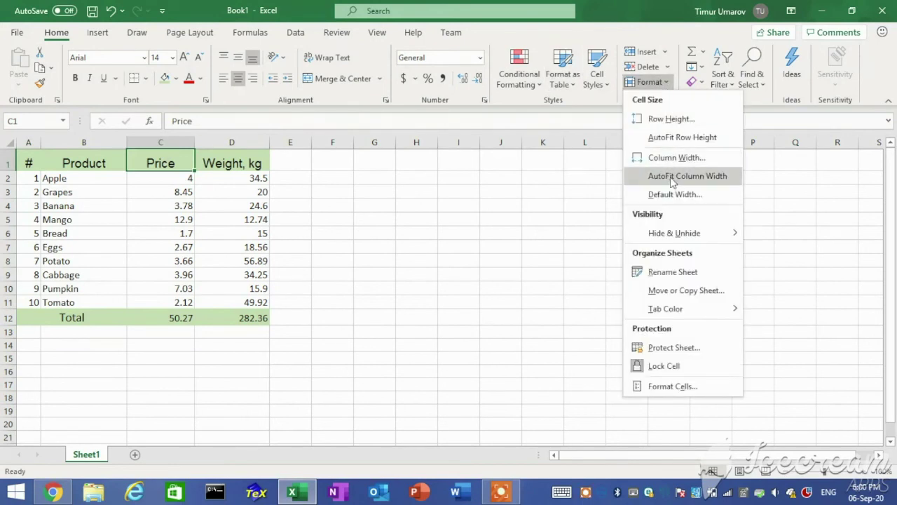
pyautogui.click(674, 166)
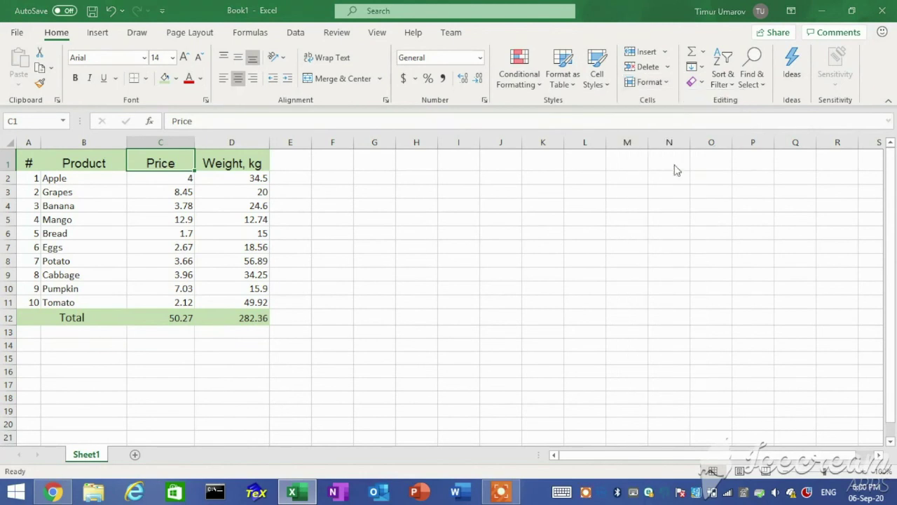
pyautogui.write('10')
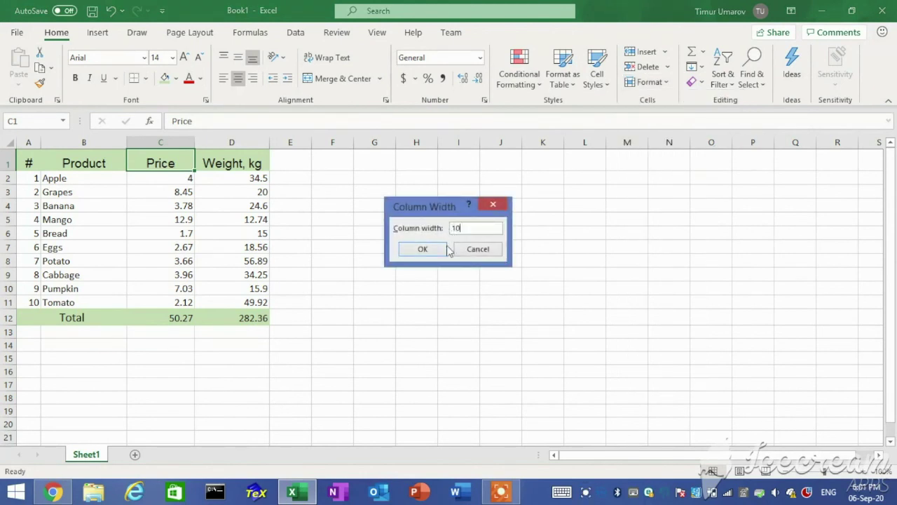
pyautogui.click(435, 251)
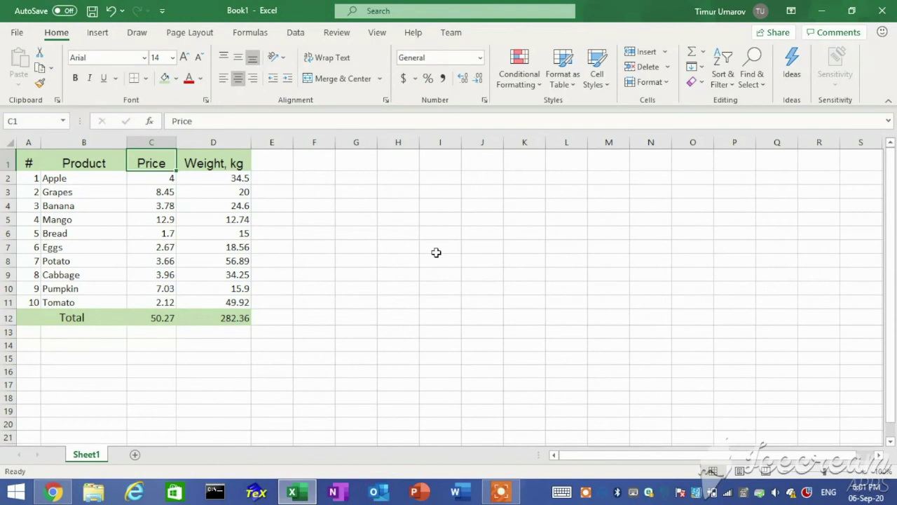
pyautogui.click(30, 322)
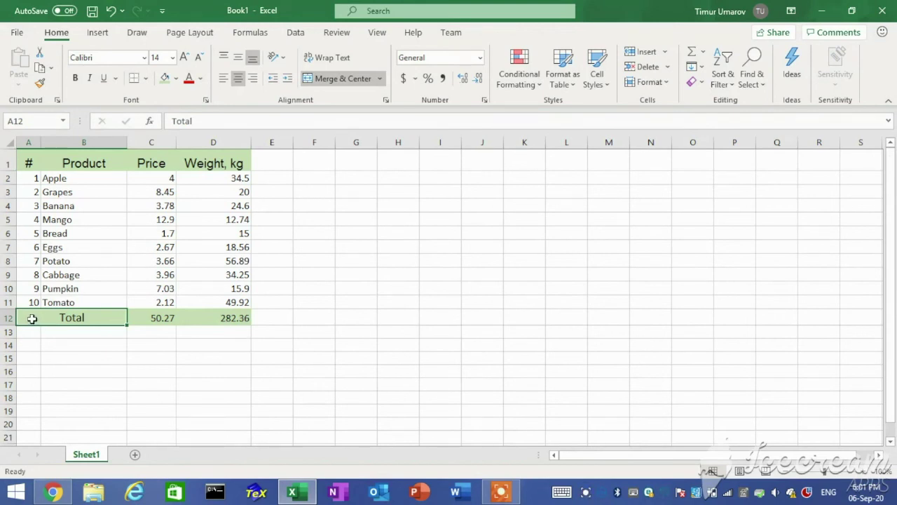
pyautogui.click(7, 318)
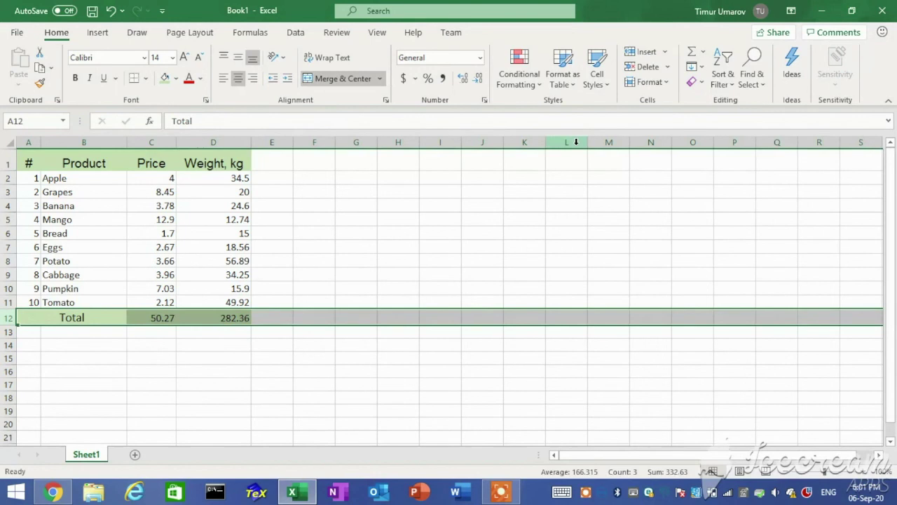
pyautogui.click(668, 83)
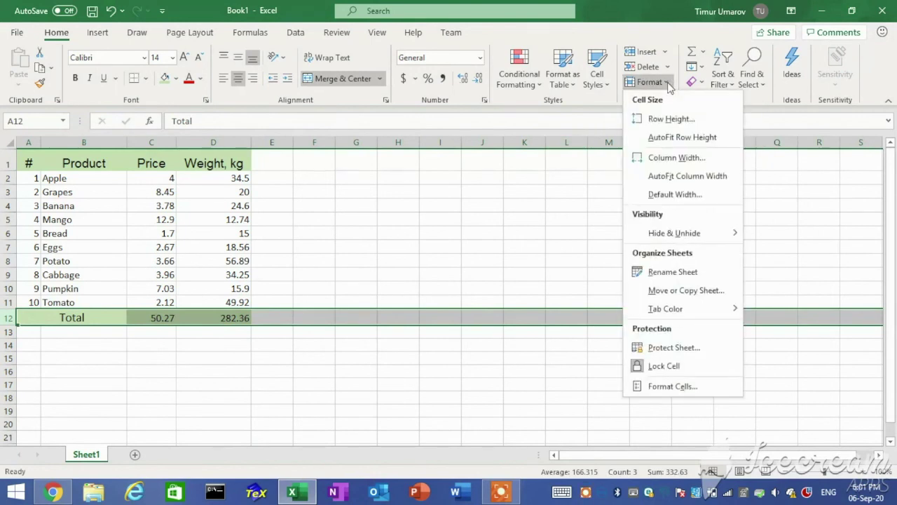
pyautogui.moveTo(704, 239)
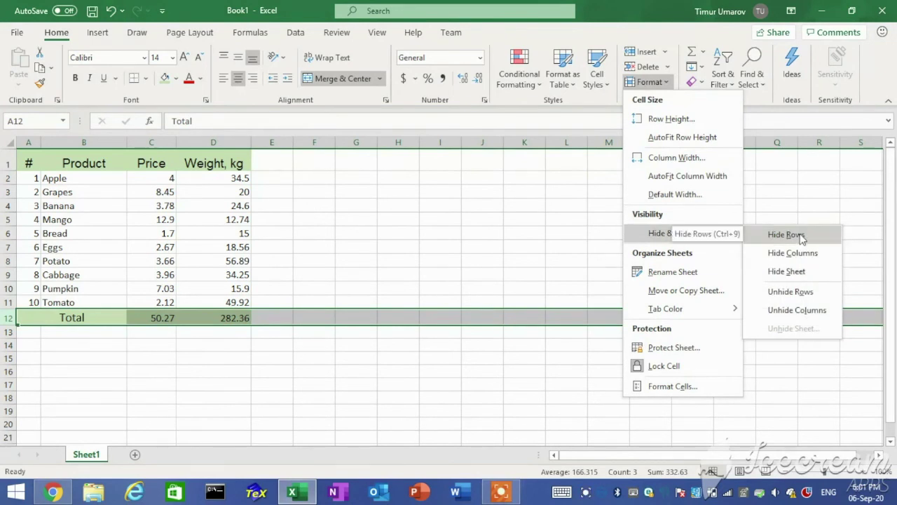
pyautogui.click(800, 237)
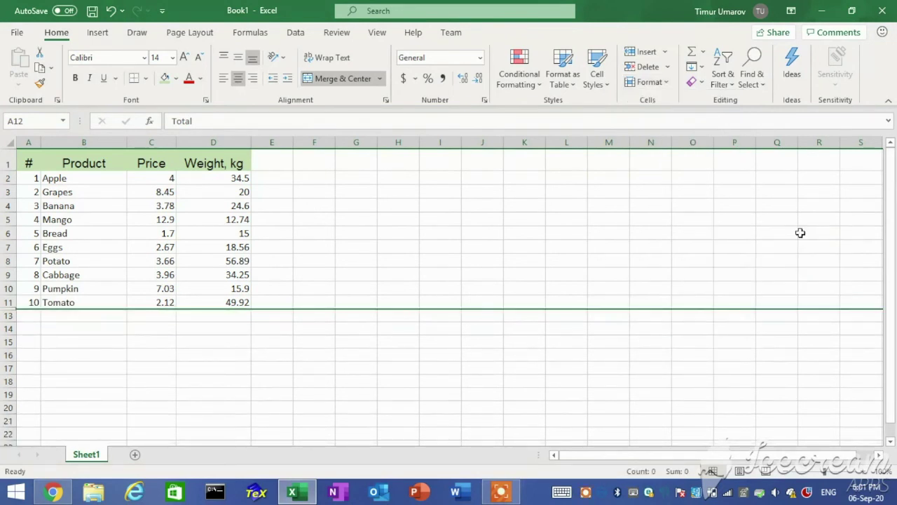
pyautogui.click(666, 82)
pyautogui.moveTo(699, 238)
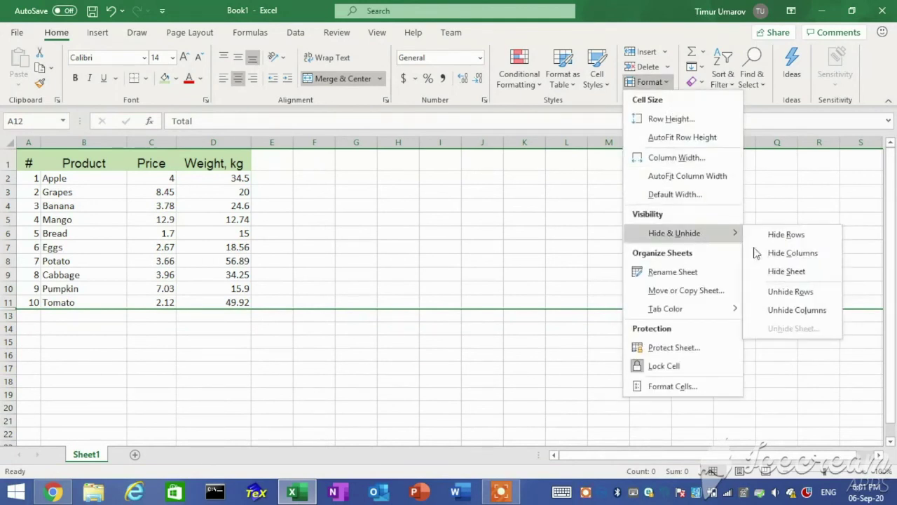
pyautogui.click(791, 292)
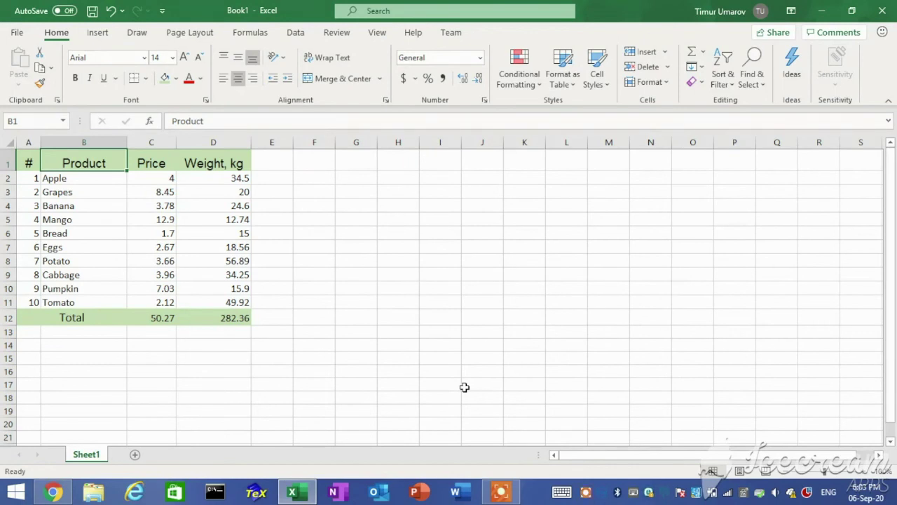
pyautogui.click(89, 220)
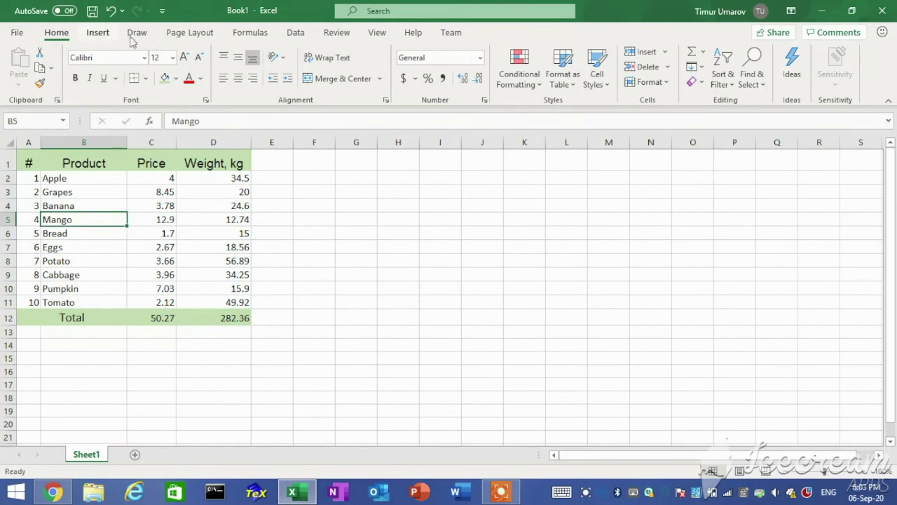
# Add the comment 'From India' to the Mango cell, then delete it from the Review tab.
pyautogui.click(103, 33)
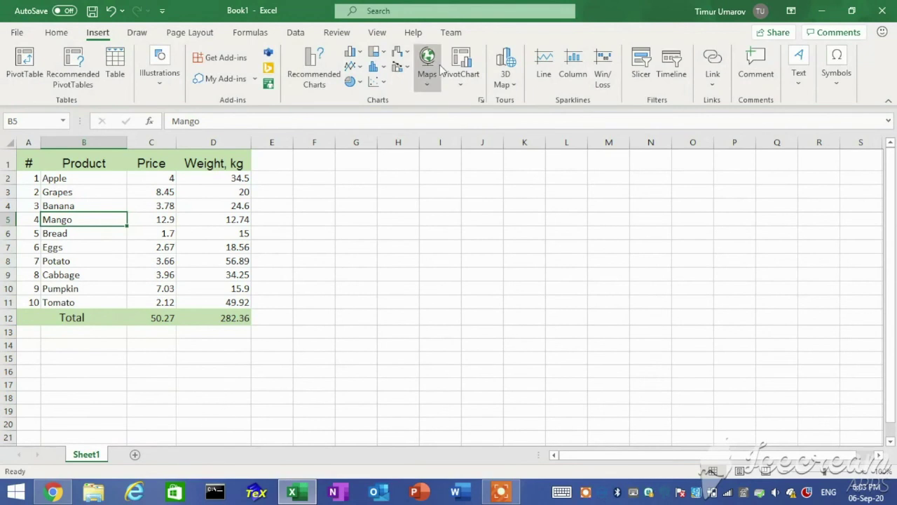
pyautogui.click(755, 70)
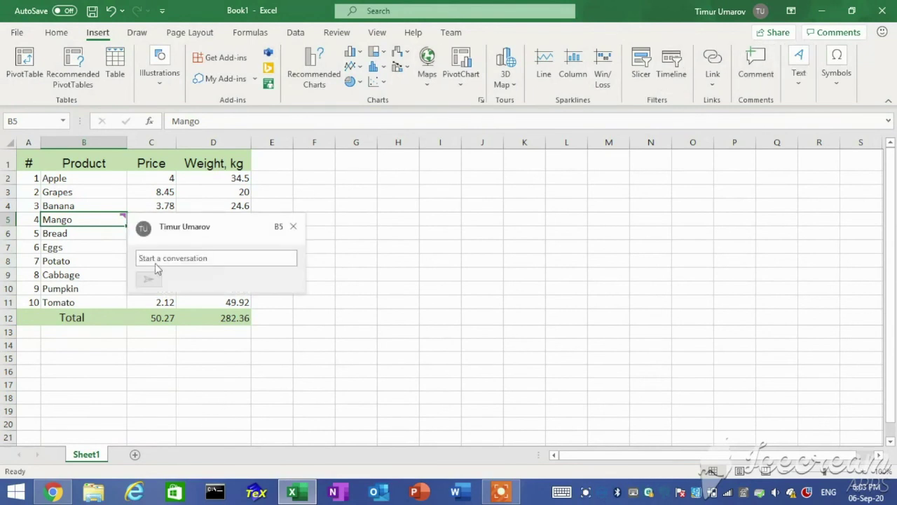
pyautogui.write('From ')
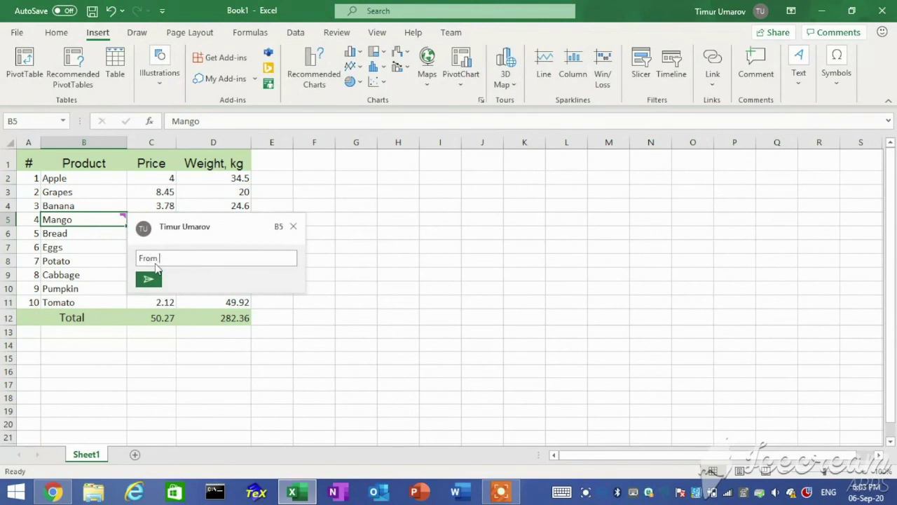
pyautogui.write('India')
pyautogui.click(154, 282)
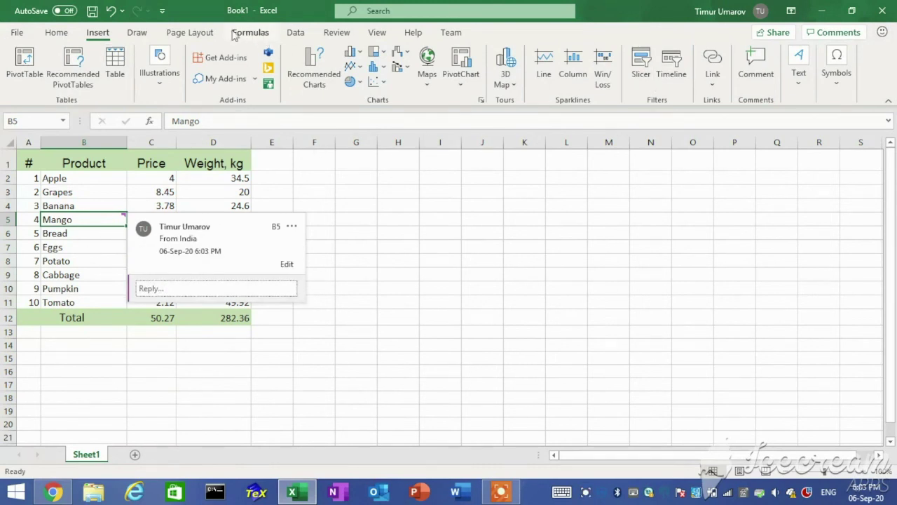
pyautogui.click(337, 32)
pyautogui.click(319, 61)
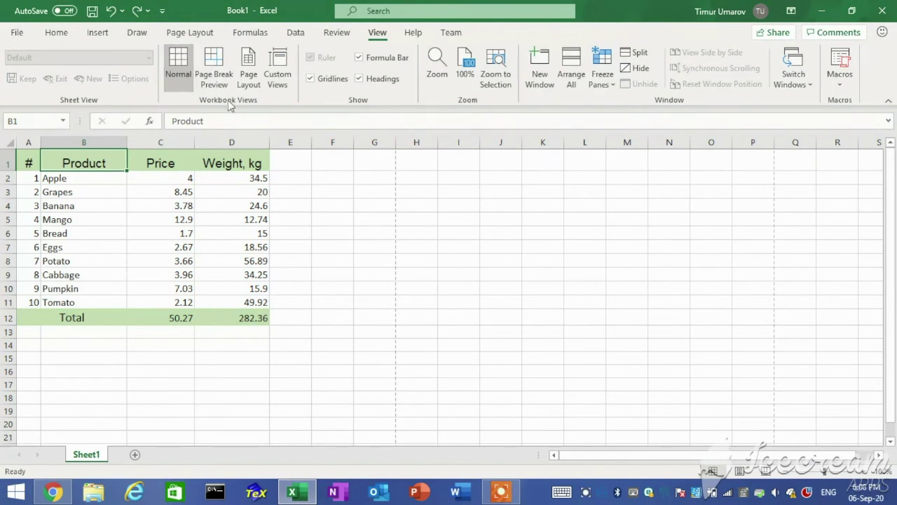
pyautogui.click(220, 72)
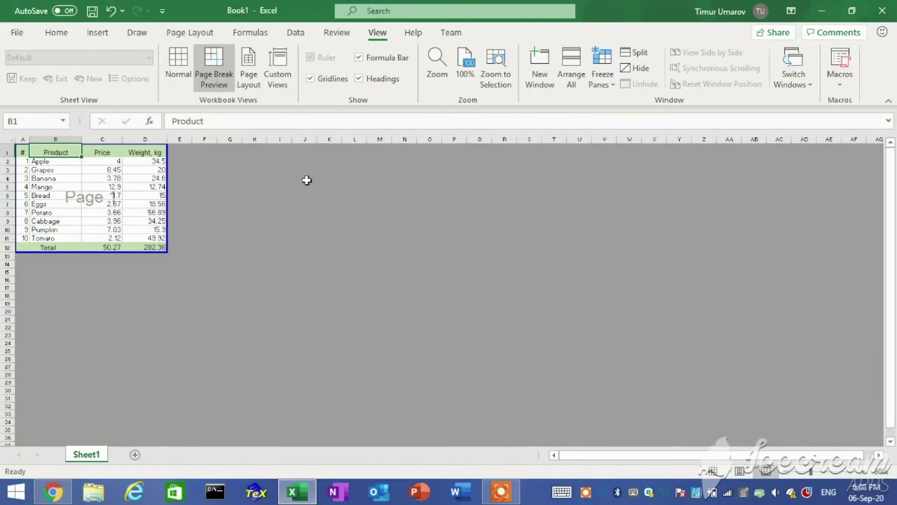
pyautogui.click(250, 79)
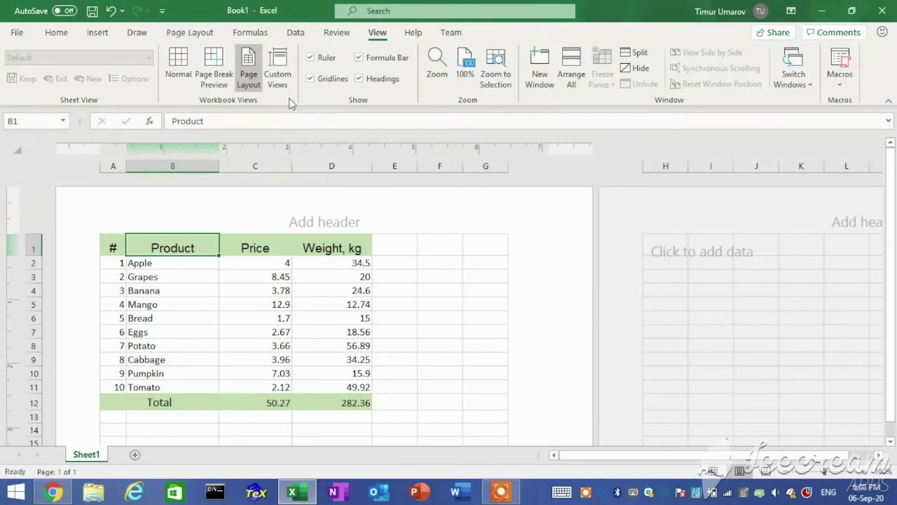
pyautogui.click(176, 73)
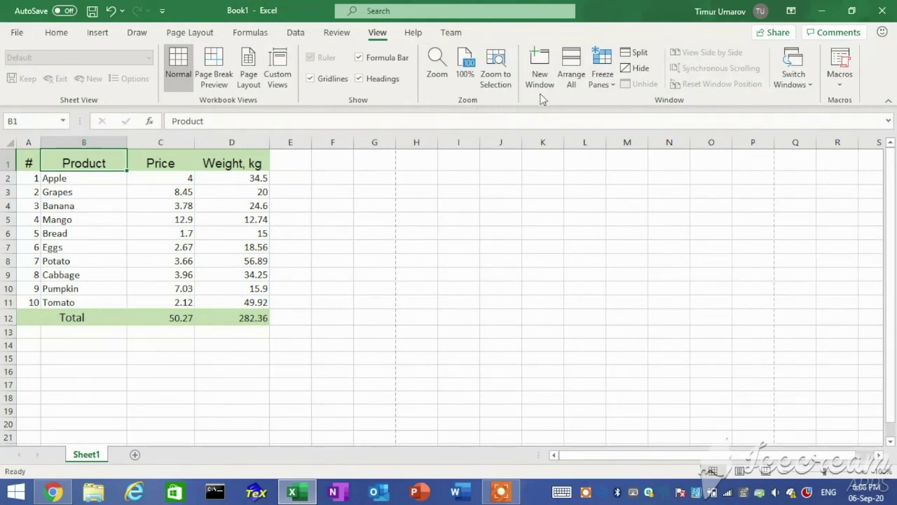
pyautogui.click(437, 79)
pyautogui.click(408, 198)
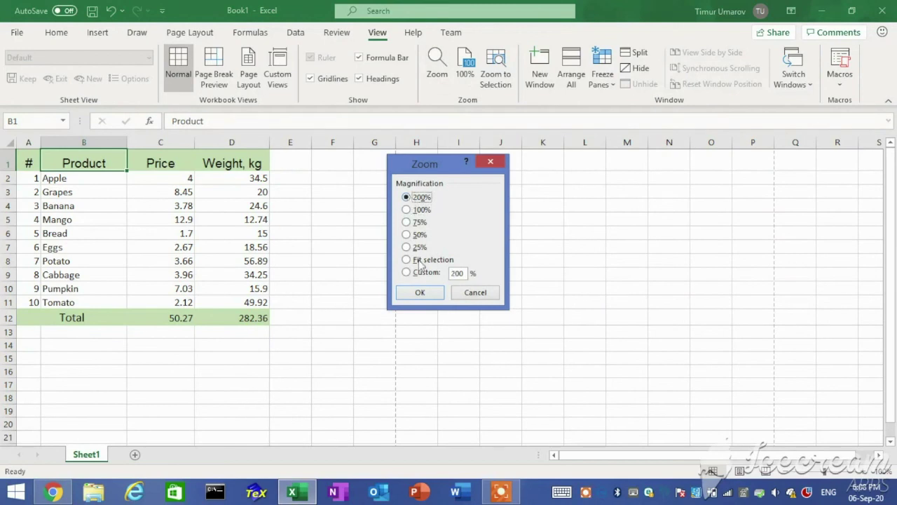
pyautogui.click(420, 292)
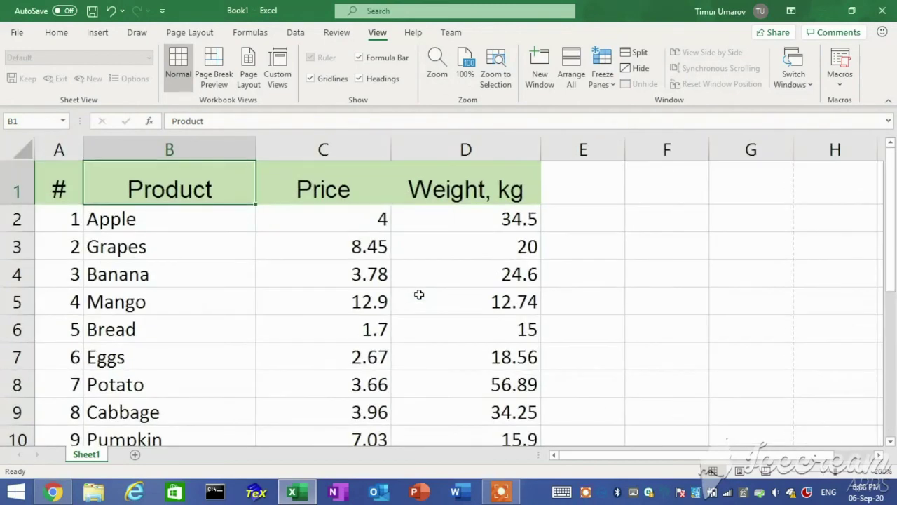
pyautogui.scroll(-7, 419, 294)
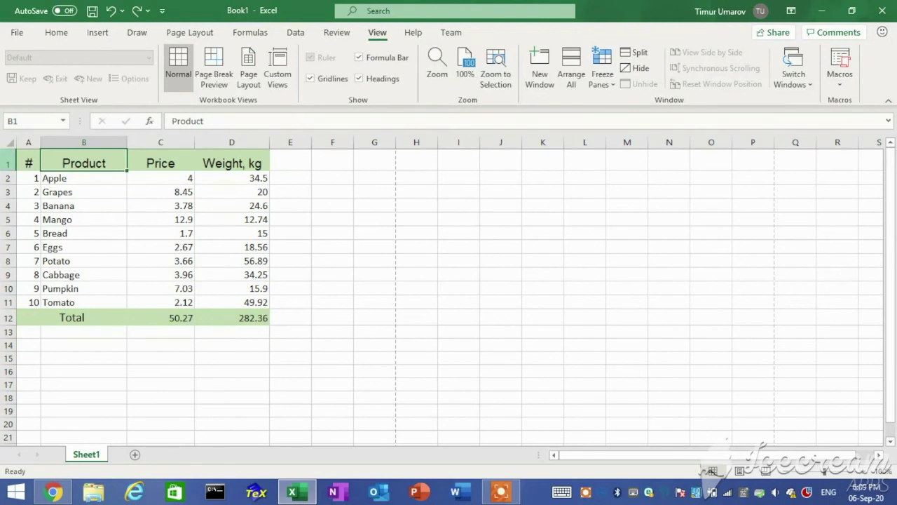
pyautogui.click(9, 163)
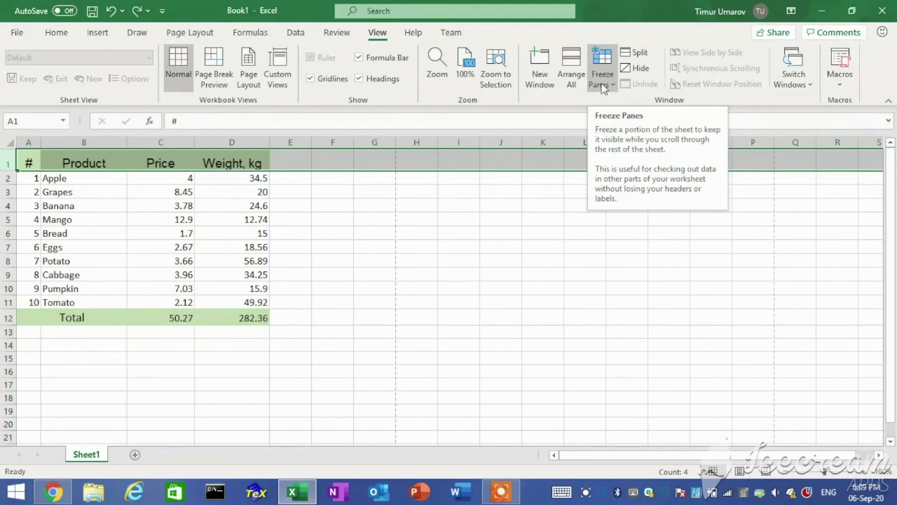
pyautogui.click(602, 84)
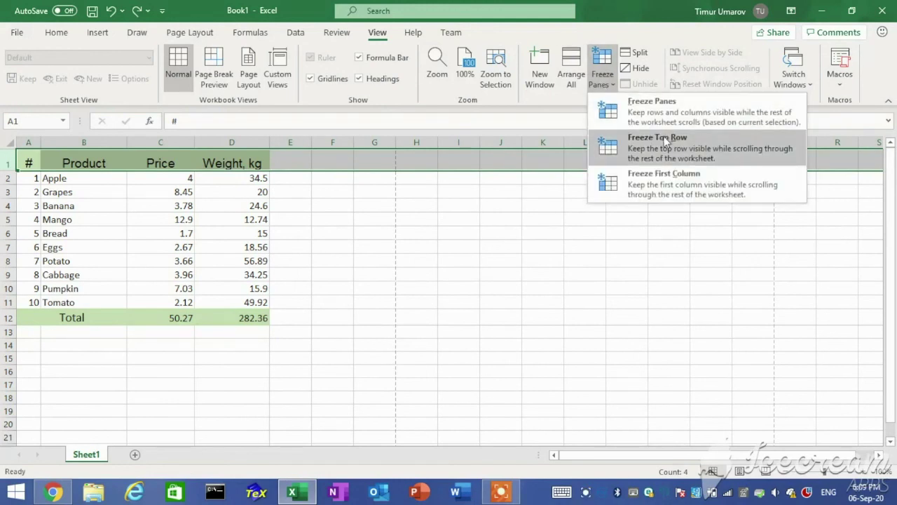
pyautogui.click(670, 147)
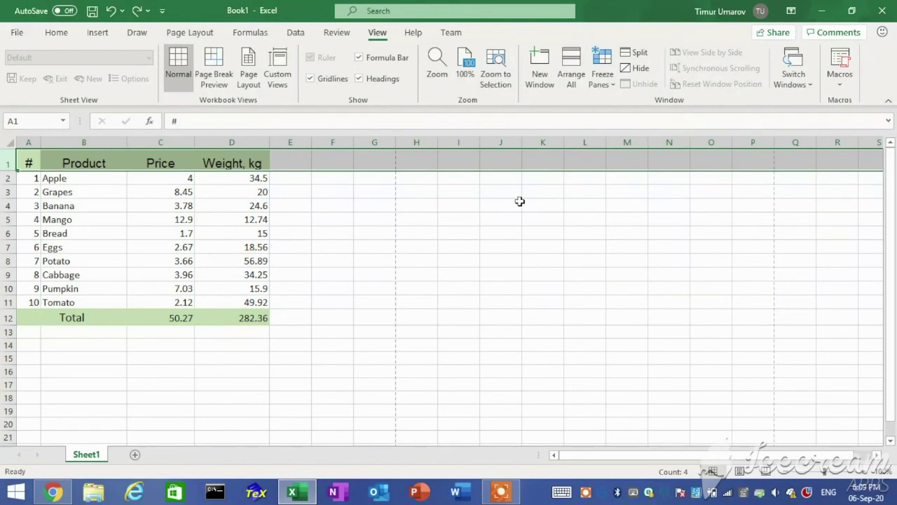
pyautogui.moveTo(893, 180); pyautogui.dragTo(894, 186)
pyautogui.moveTo(896, 246)
pyautogui.mouseDown()
pyautogui.moveTo(896, 291)
pyautogui.moveTo(895, 240)
pyautogui.mouseUp()
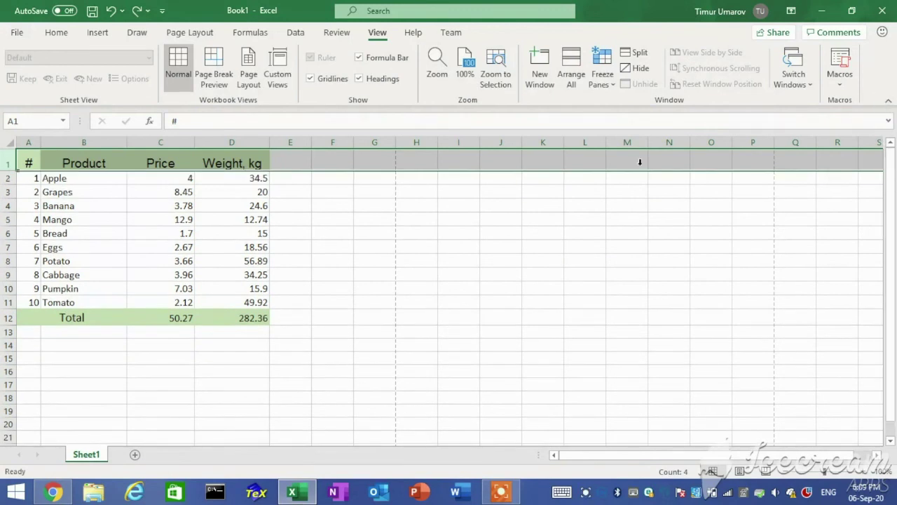
pyautogui.click(332, 223)
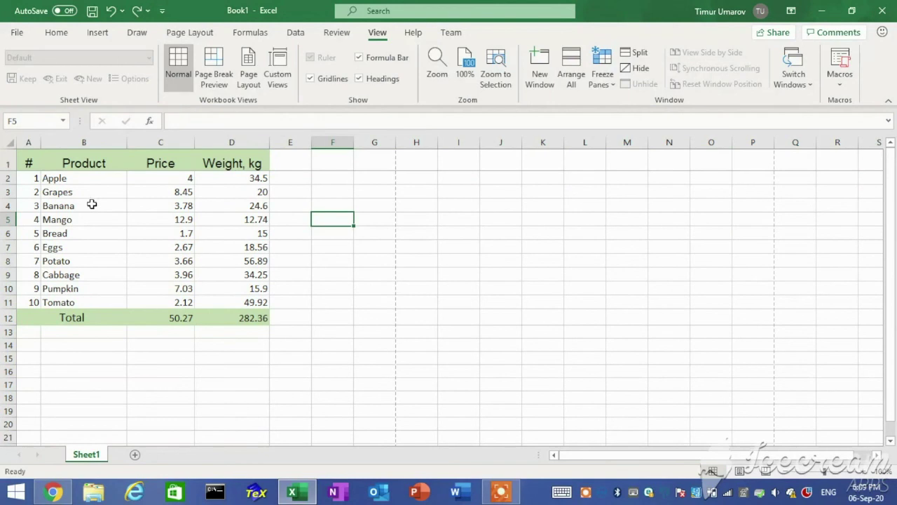
# Split the window at B6, move the split below row 6, and scroll each pane.
pyautogui.click(92, 233)
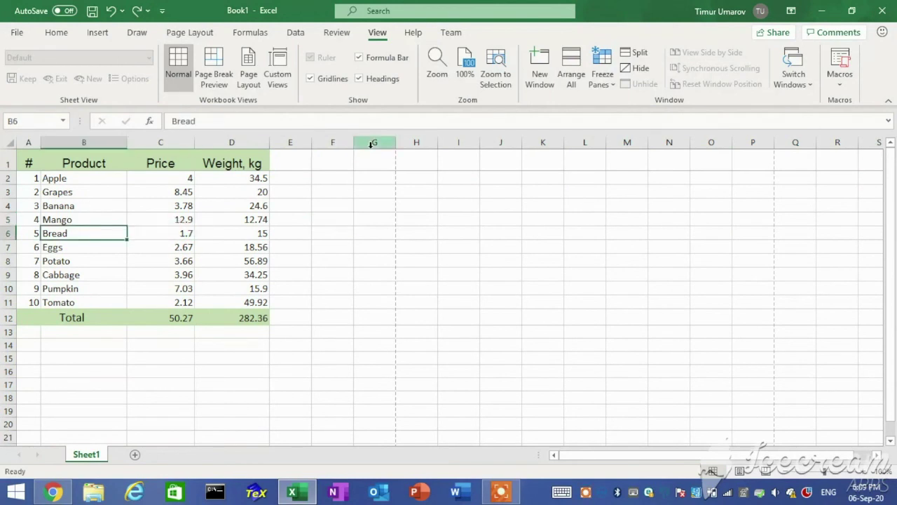
pyautogui.click(649, 52)
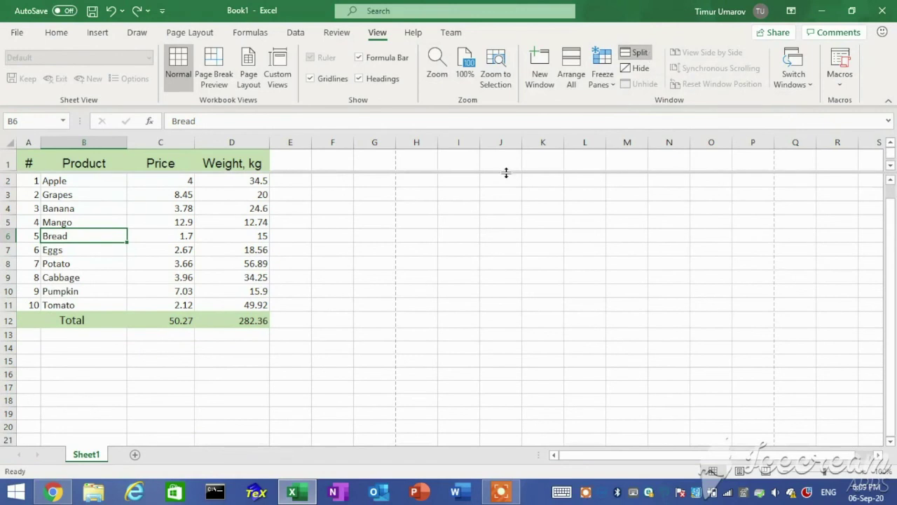
pyautogui.moveTo(504, 171); pyautogui.dragTo(501, 243)
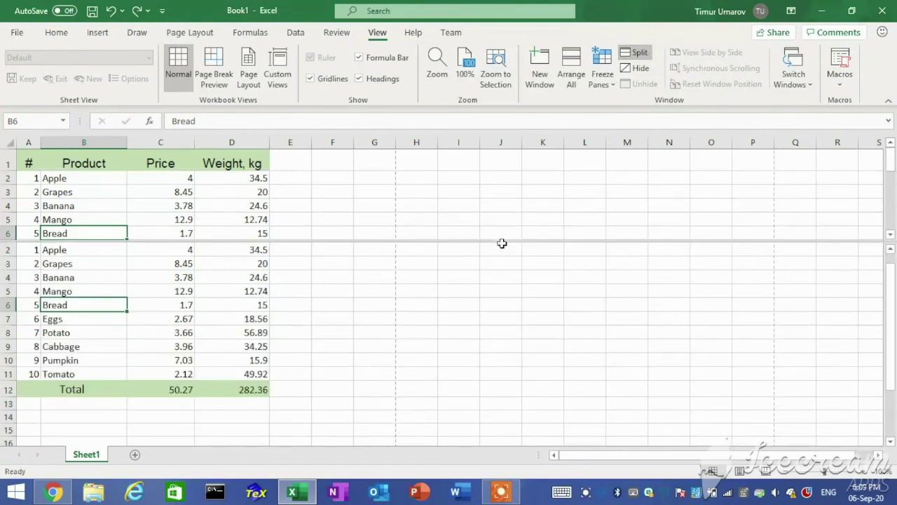
pyautogui.moveTo(891, 309)
pyautogui.mouseDown()
pyautogui.moveTo(892, 319)
pyautogui.moveTo(891, 308)
pyautogui.mouseUp()
pyautogui.moveTo(892, 160); pyautogui.dragTo(895, 192)
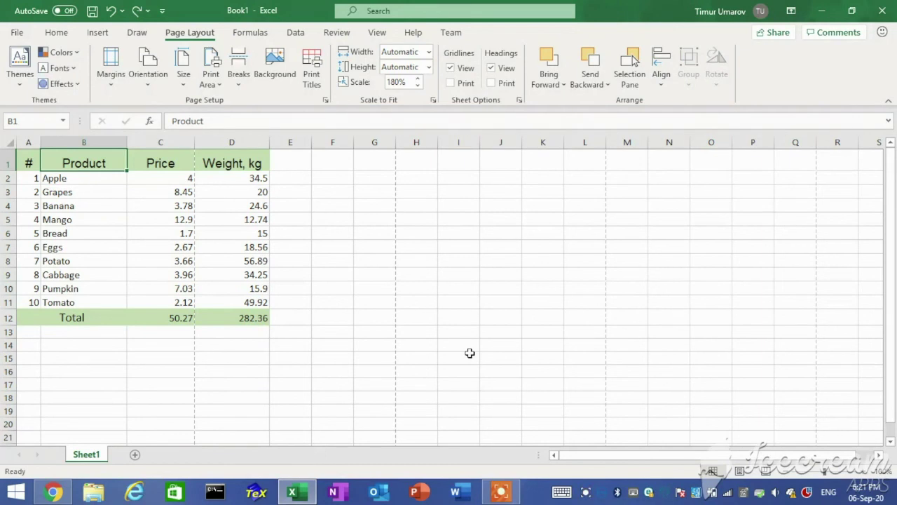
# Apply Narrow margins and verify in print preview that the Weight, kg column fits.
pyautogui.hotkey('ctrl', 'p')
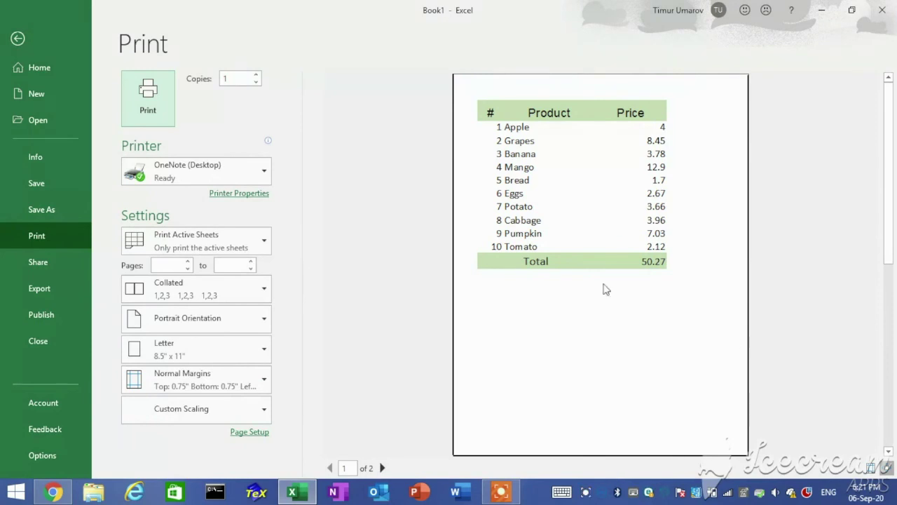
pyautogui.press('Escape')
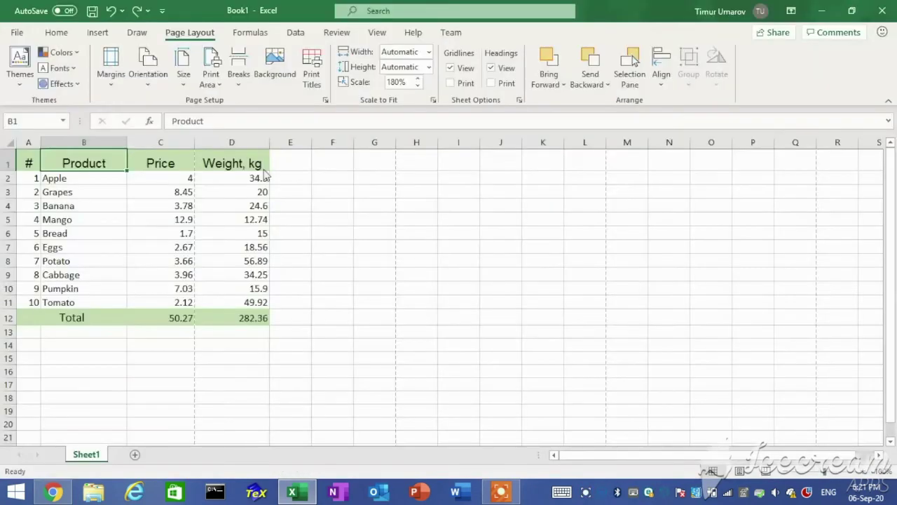
pyautogui.click(109, 90)
pyautogui.click(144, 222)
pyautogui.hotkey('ctrl', 'p')
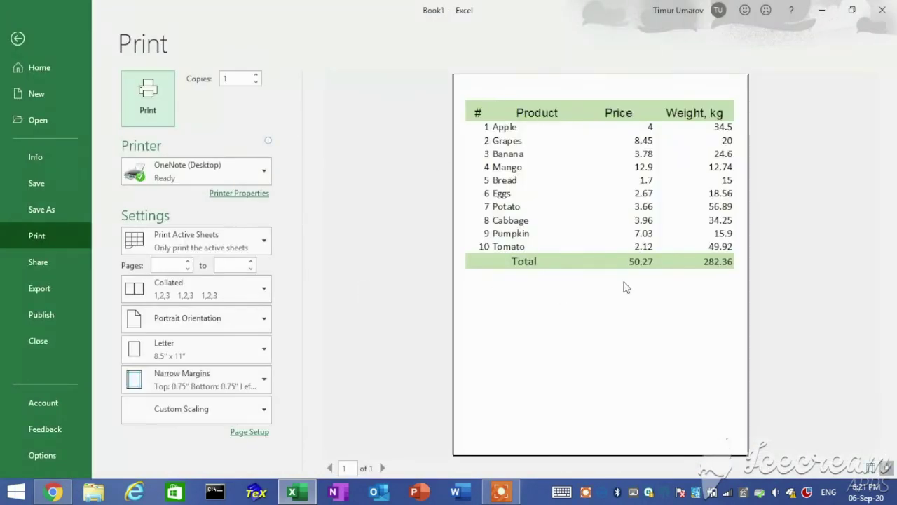
pyautogui.press('Escape')
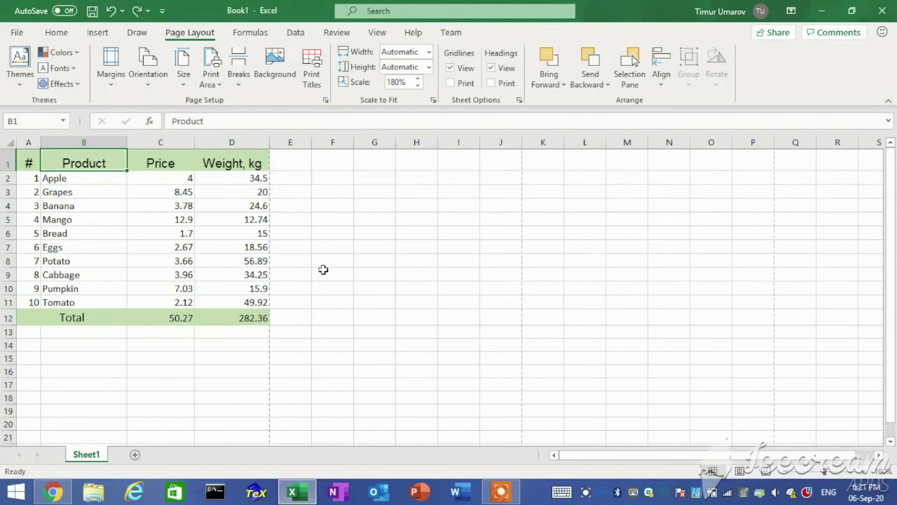
# Switch the page orientation to Landscape and check it in print preview.
pyautogui.click(147, 85)
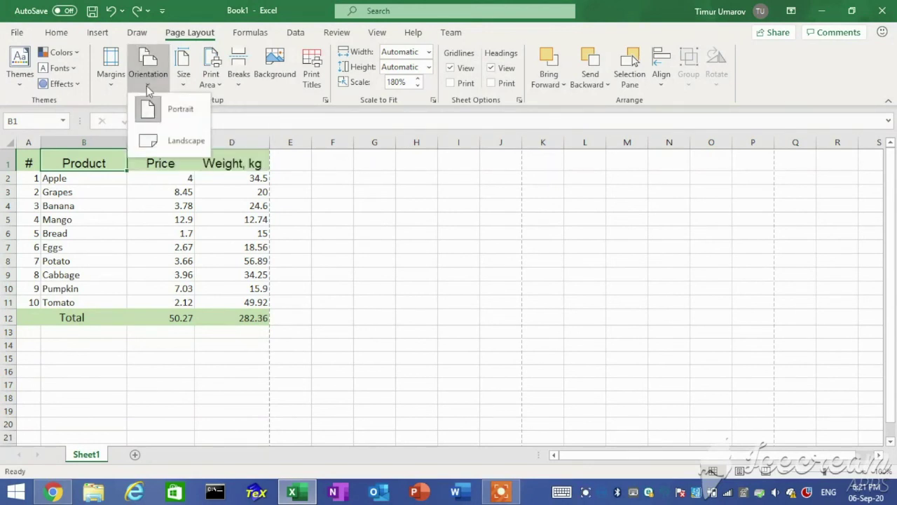
pyautogui.click(178, 138)
pyautogui.hotkey('ctrl', 'p')
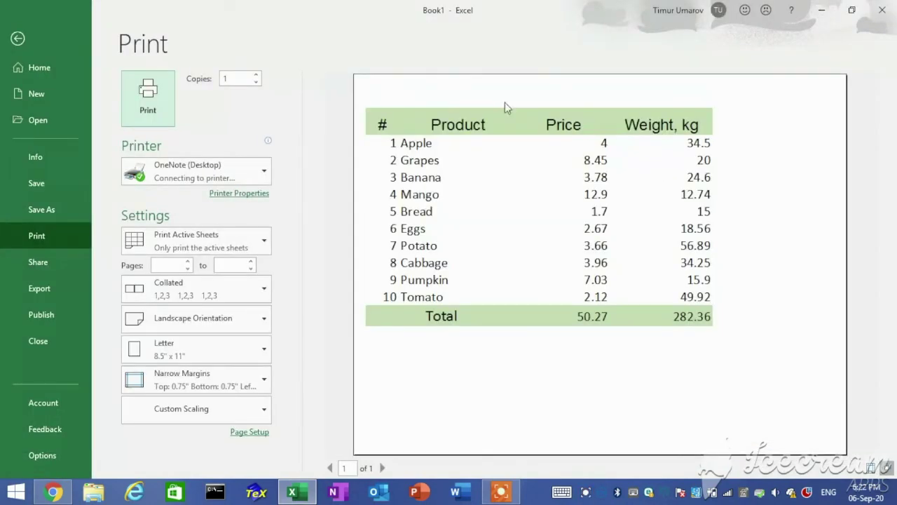
pyautogui.press('Escape')
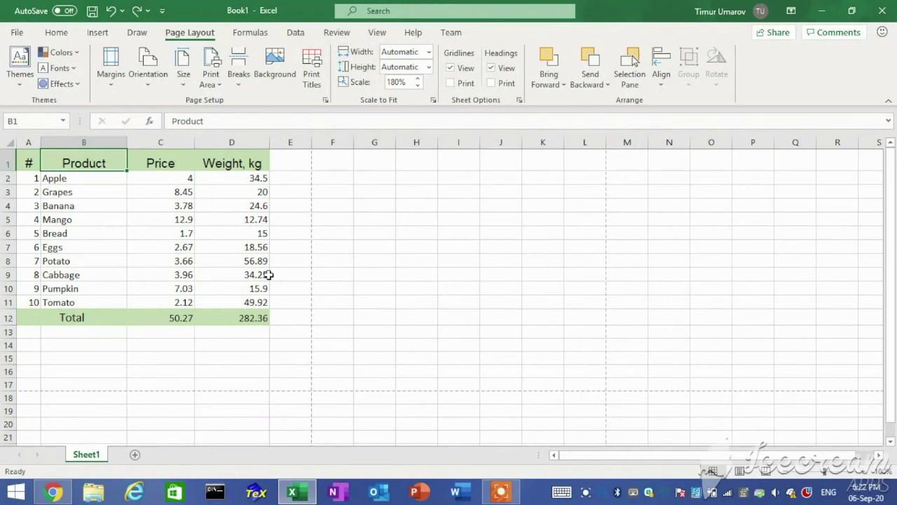
pyautogui.click(26, 165)
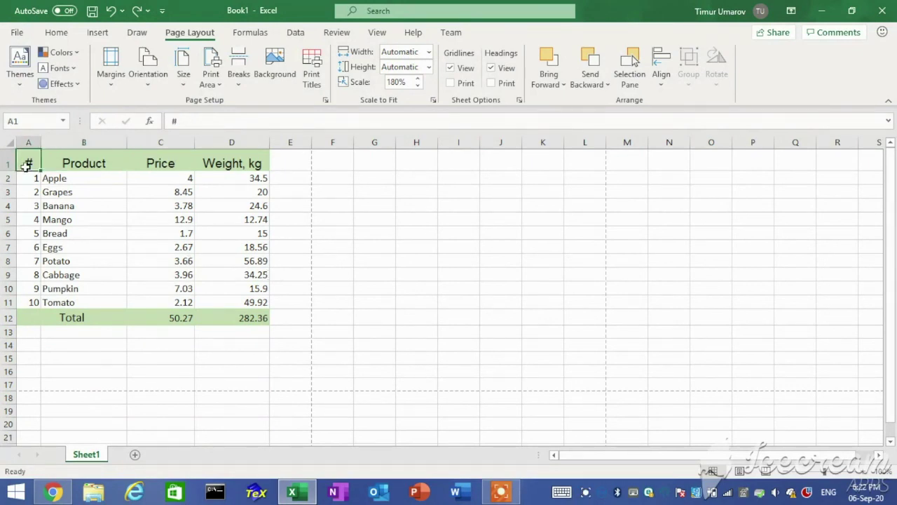
pyautogui.keyDown('shift'); pyautogui.click(182, 321); pyautogui.keyUp('shift')
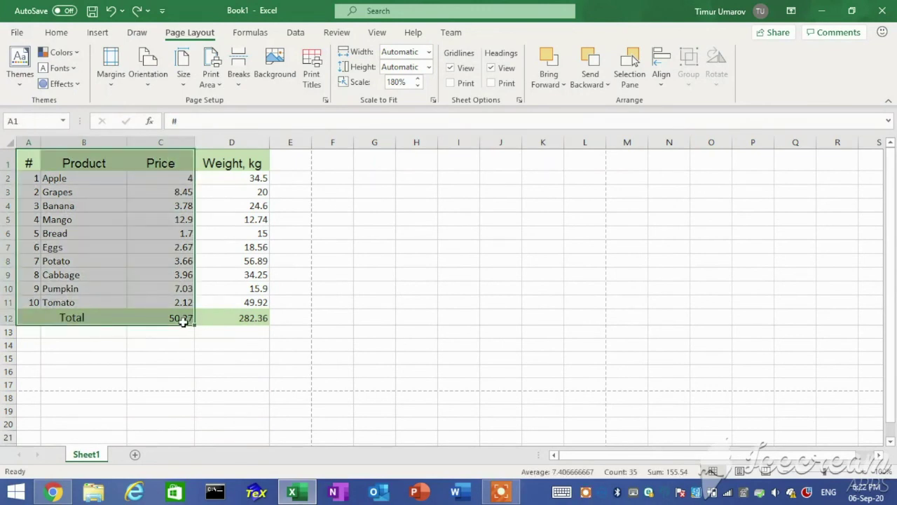
pyautogui.scroll(-1, 192, 306)
pyautogui.scroll(1, 192, 307)
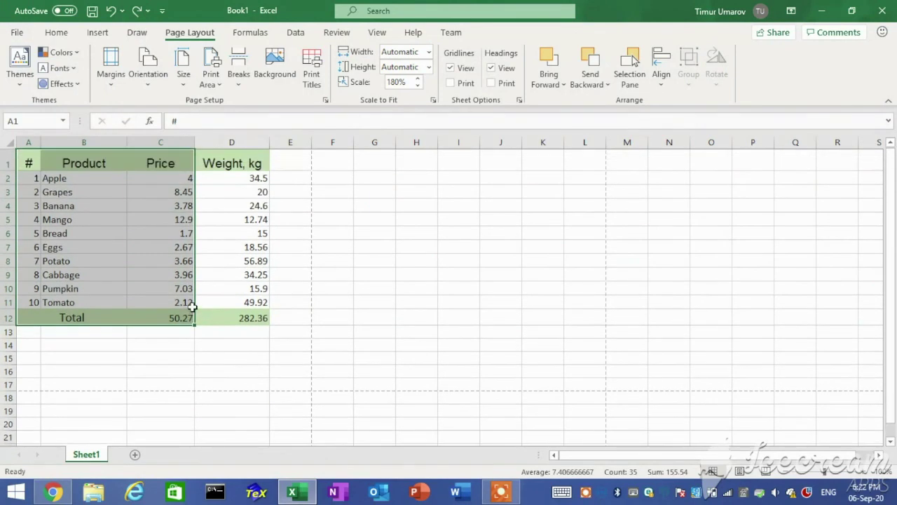
pyautogui.click(220, 90)
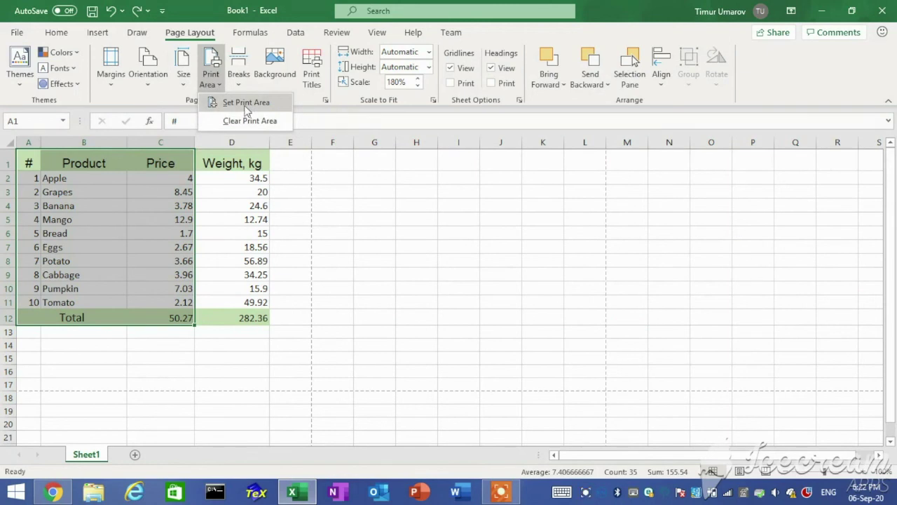
pyautogui.click(245, 104)
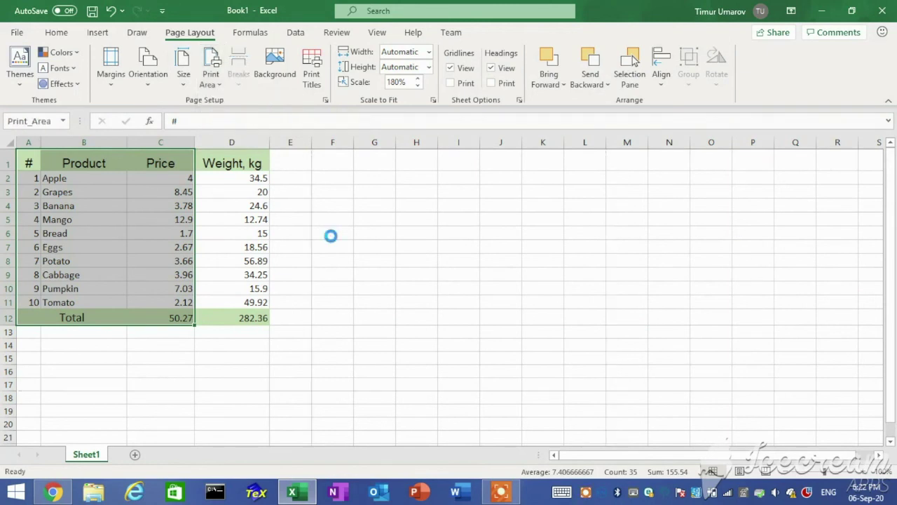
pyautogui.hotkey('ctrl', 'p')
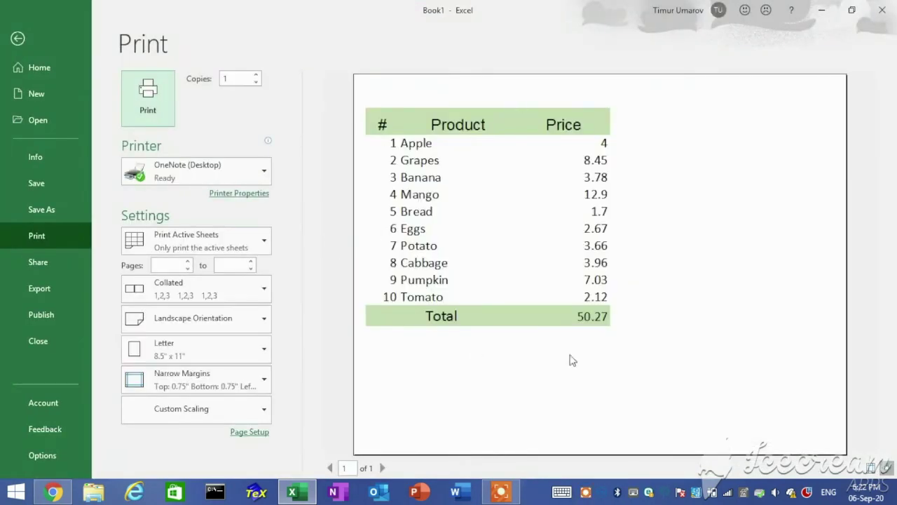
pyautogui.press('Escape')
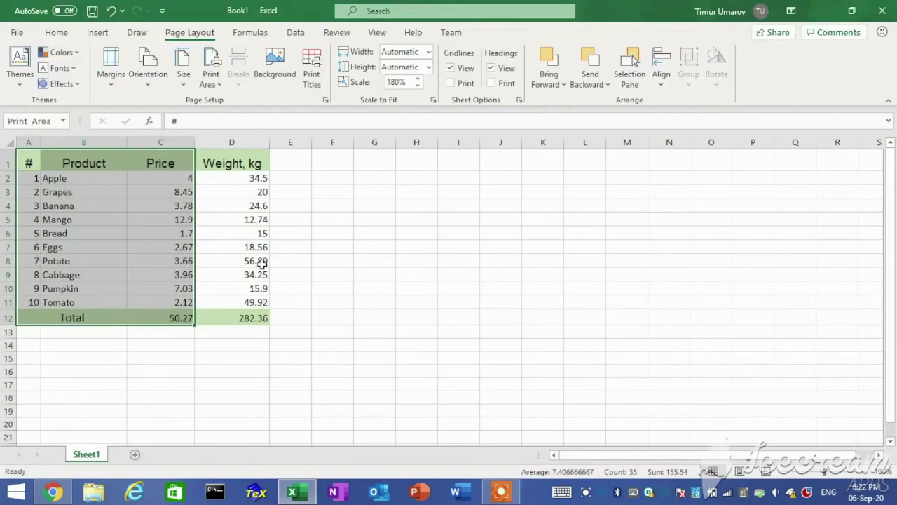
pyautogui.click(302, 303)
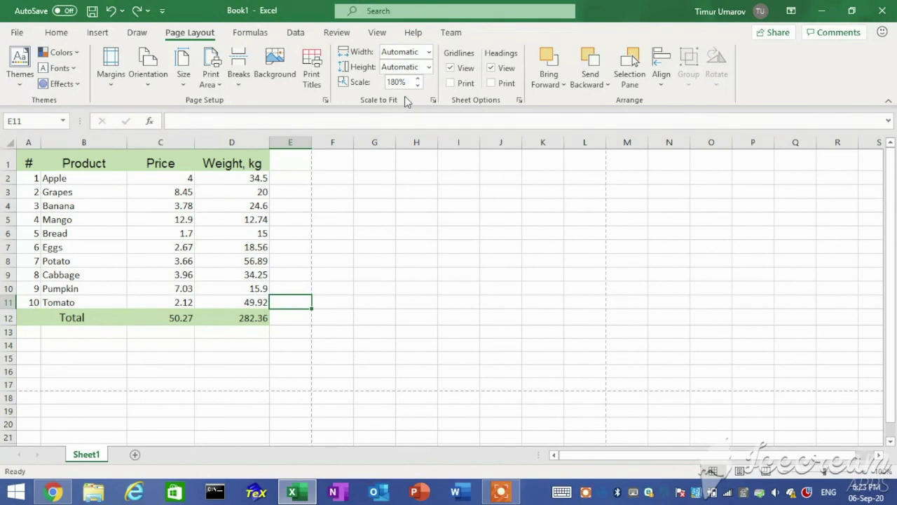
pyautogui.click(395, 84)
pyautogui.click(396, 82)
pyautogui.press('BackSpace')
pyautogui.press('BackSpace')
pyautogui.write('9')
pyautogui.click(343, 164)
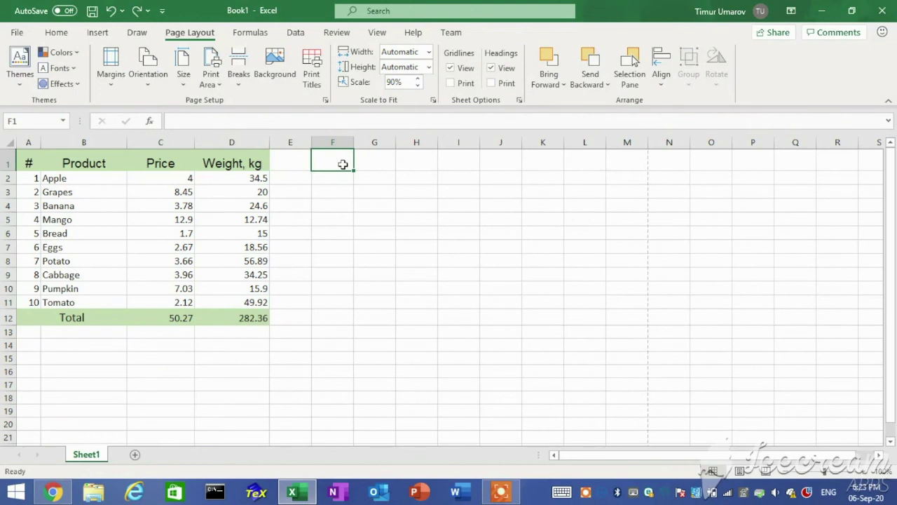
pyautogui.hotkey('ctrl', 'p')
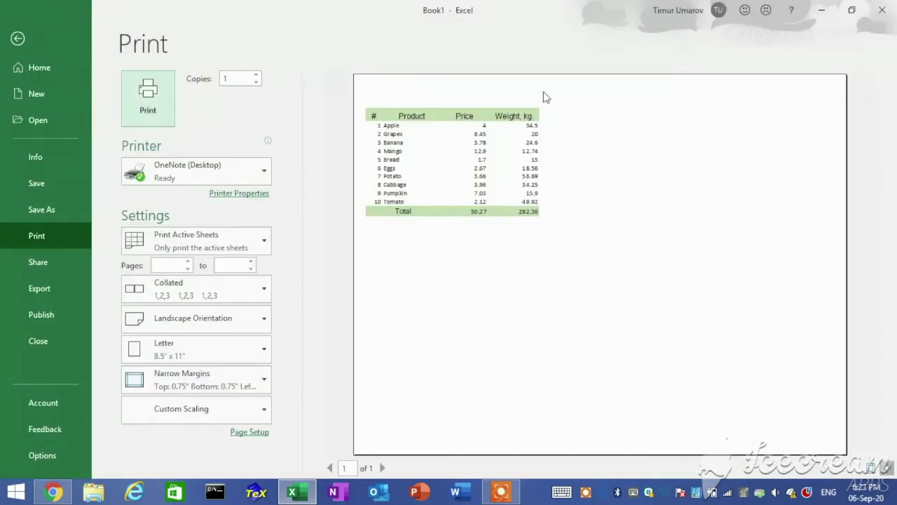
pyautogui.press('Escape')
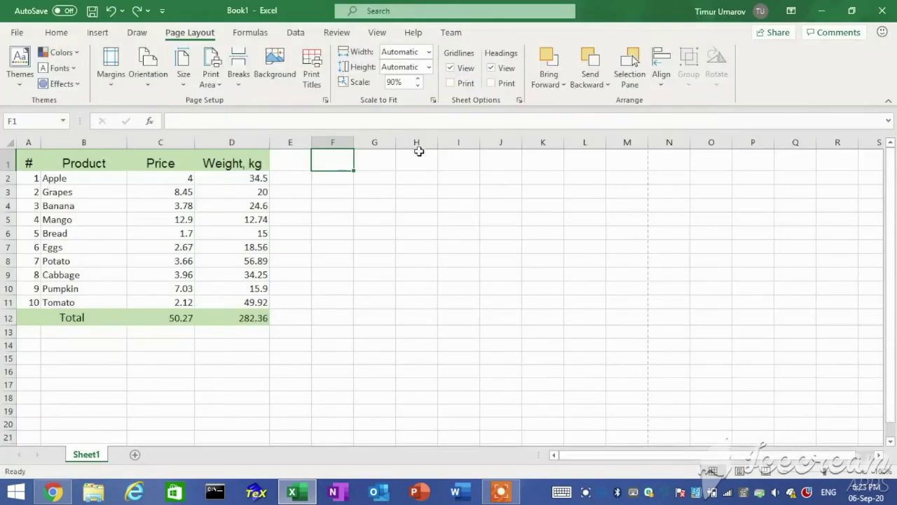
pyautogui.click(389, 83)
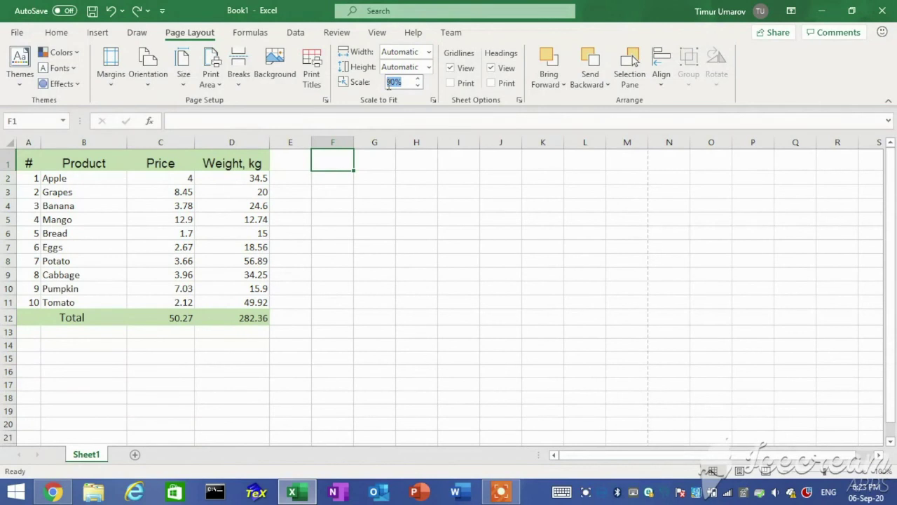
pyautogui.write('18')
pyautogui.write('0')
pyautogui.press('Return')
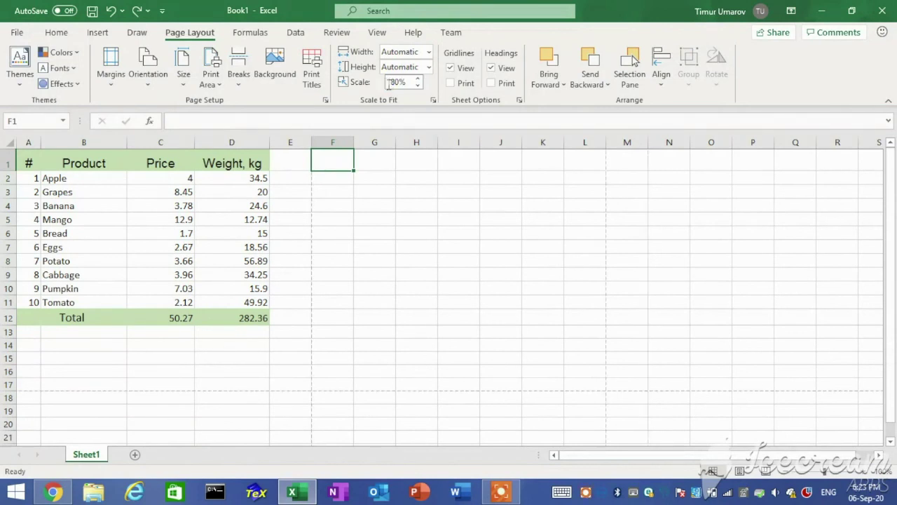